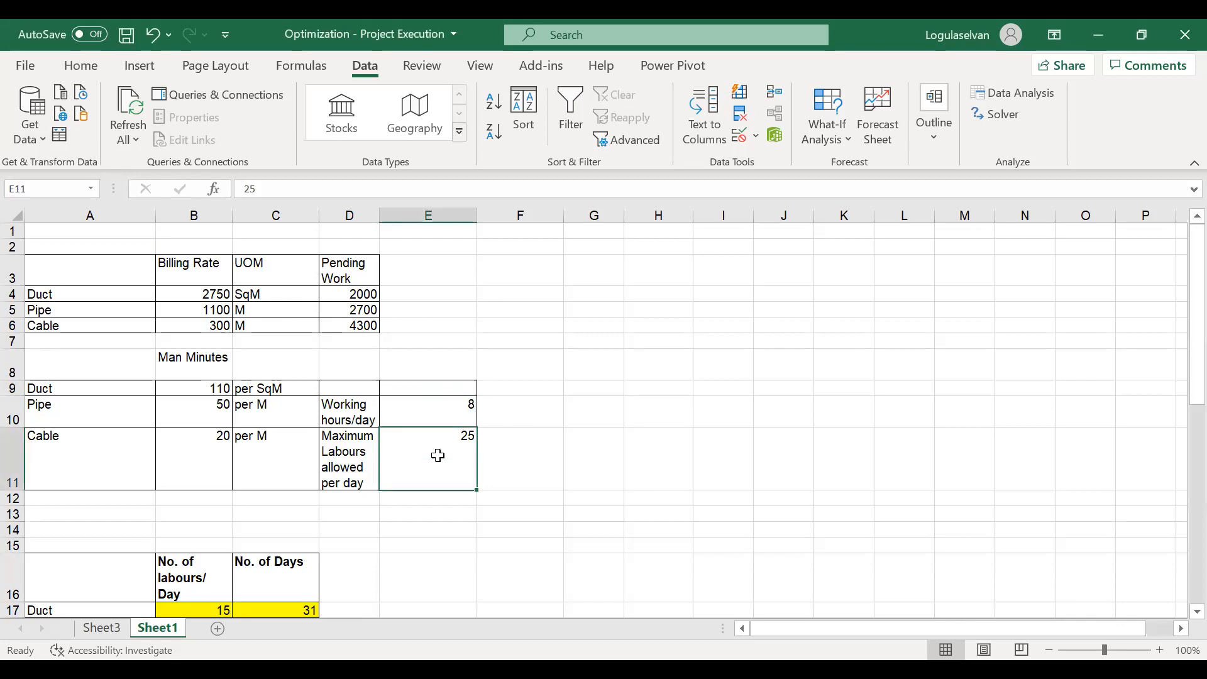
- Examine the labour limit, the labours and days table, and the upper part of the Work Done table
{"action": "key", "text": "Left"}
{"action": "key", "text": "Down"}
{"action": "key", "text": "Down"}
{"action": "key", "text": "Down"}
{"action": "key", "text": "Down"}
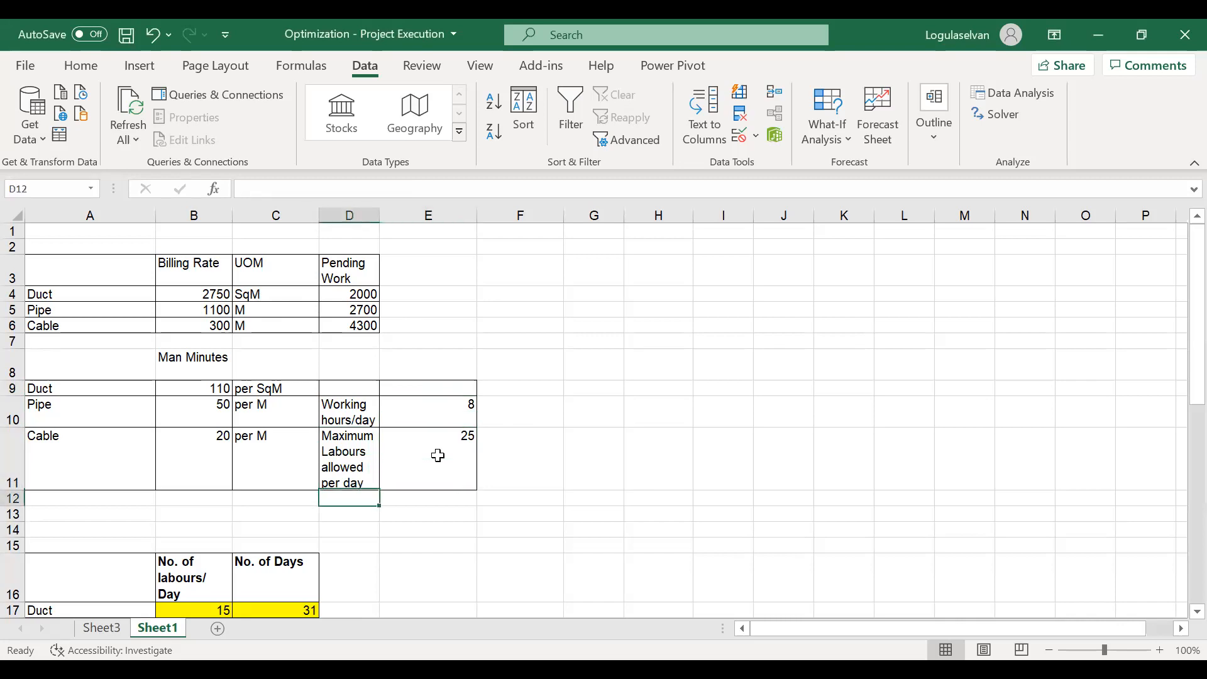
{"action": "key", "text": "Down"}
{"action": "key", "text": "Down"}
{"action": "key", "text": "Down"}
{"action": "key", "text": "Down"}
{"action": "key", "text": "Down"}
{"action": "key", "text": "Down"}
{"action": "key", "text": "Down"}
{"action": "key", "text": "Down"}
{"action": "key", "text": "Down"}
{"action": "key", "text": "Down"}
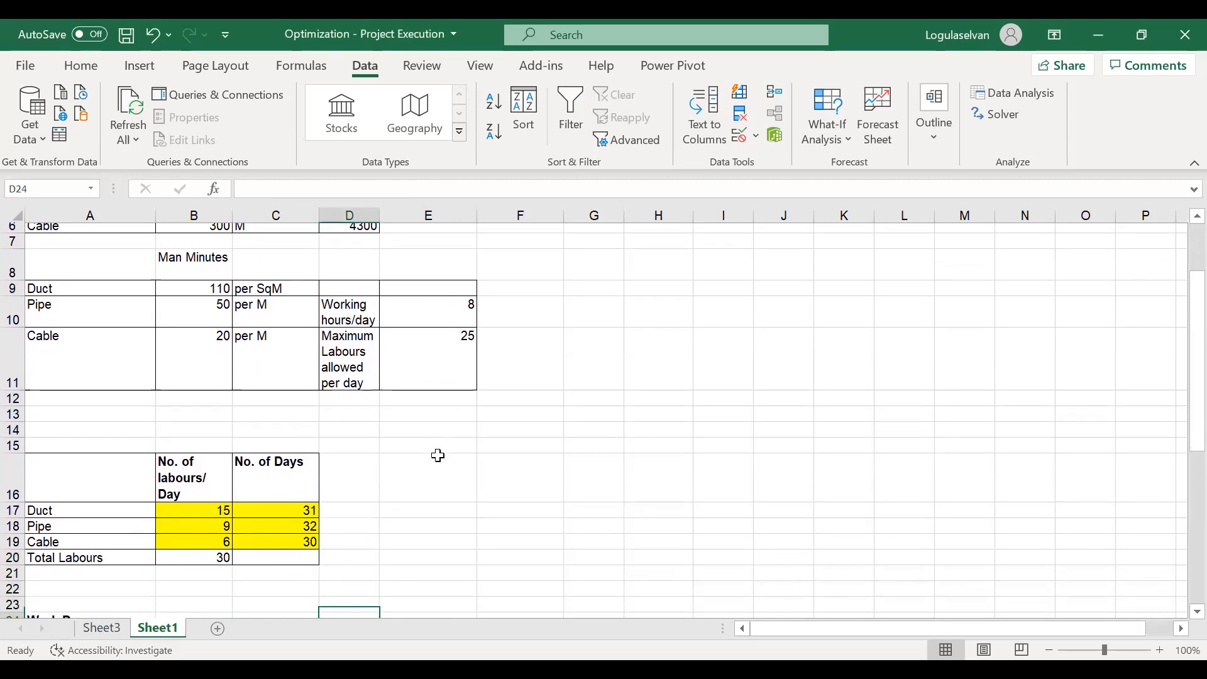
{"action": "key", "text": "Left"}
{"action": "key", "text": "Left"}
{"action": "key", "text": "Down"}
{"action": "key", "text": "Up"}
{"action": "key", "text": "Up"}
{"action": "key", "text": "Up"}
{"action": "key", "text": "Up"}
{"action": "key", "text": "Up"}
{"action": "key", "text": "Up"}
{"action": "key", "text": "Up"}
{"action": "key", "text": "Up"}
{"action": "key", "text": "Up"}
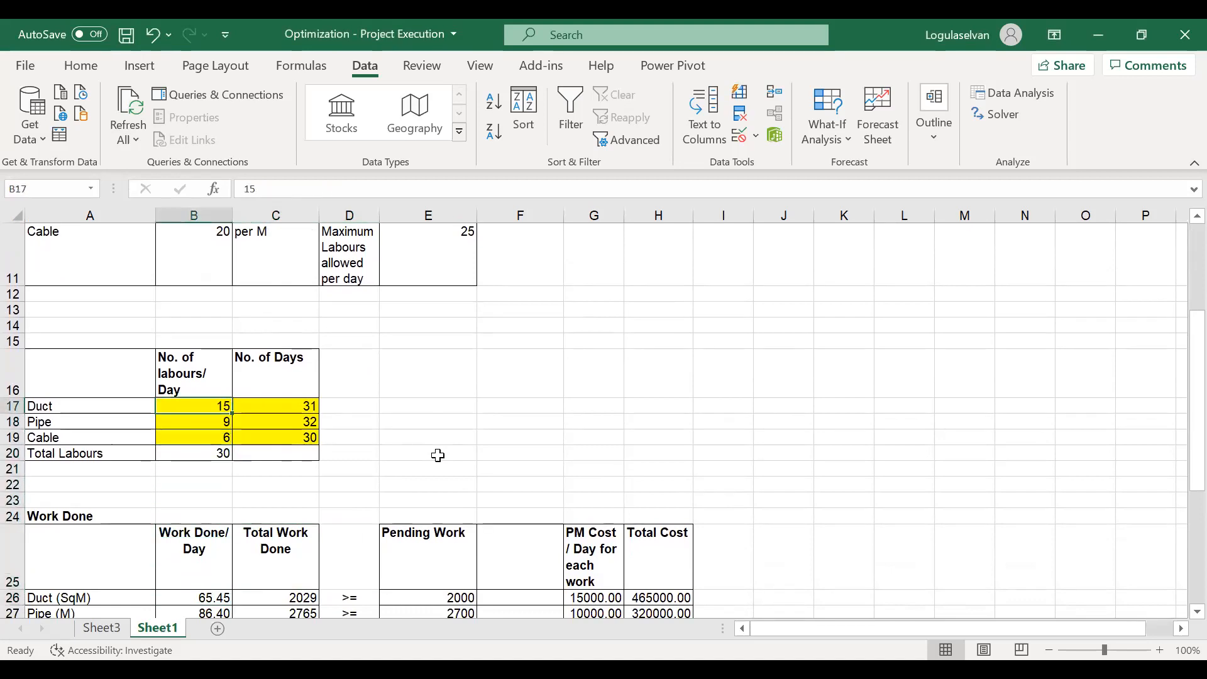
- Highlight the yellow input cells B17:C19 for number of labours per day and number of days
{"action": "key", "text": "shift+Down"}
{"action": "key", "text": "shift+Down"}
{"action": "key", "text": "shift+Right"}
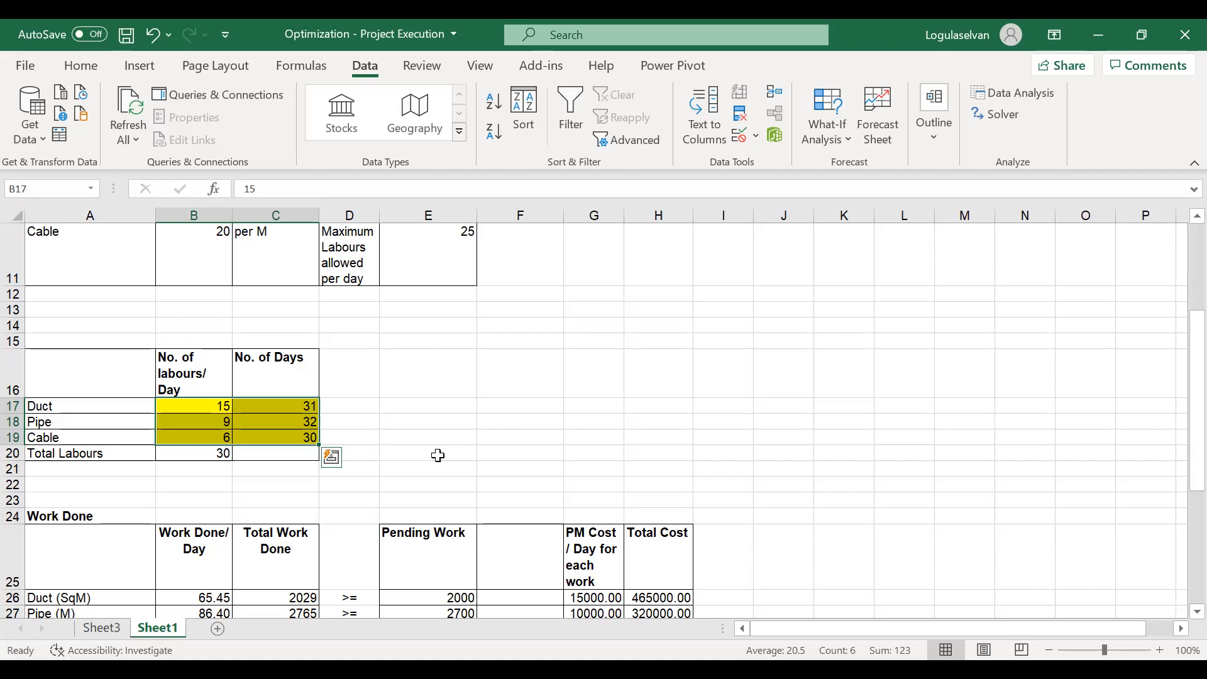
{"action": "key", "text": "Down"}
{"action": "key", "text": "Up"}
{"action": "key", "text": "shift+Down"}
{"action": "key", "text": "shift+Down"}
{"action": "key", "text": "shift+Right"}
{"action": "key", "text": "Left"}
{"action": "key", "text": "Right"}
- Set the number of labours per day to 1 for Duct, Pipe and Cable in B17:B19
{"action": "type", "text": "1"}
{"action": "key", "text": "Return"}
{"action": "key", "text": "Up"}
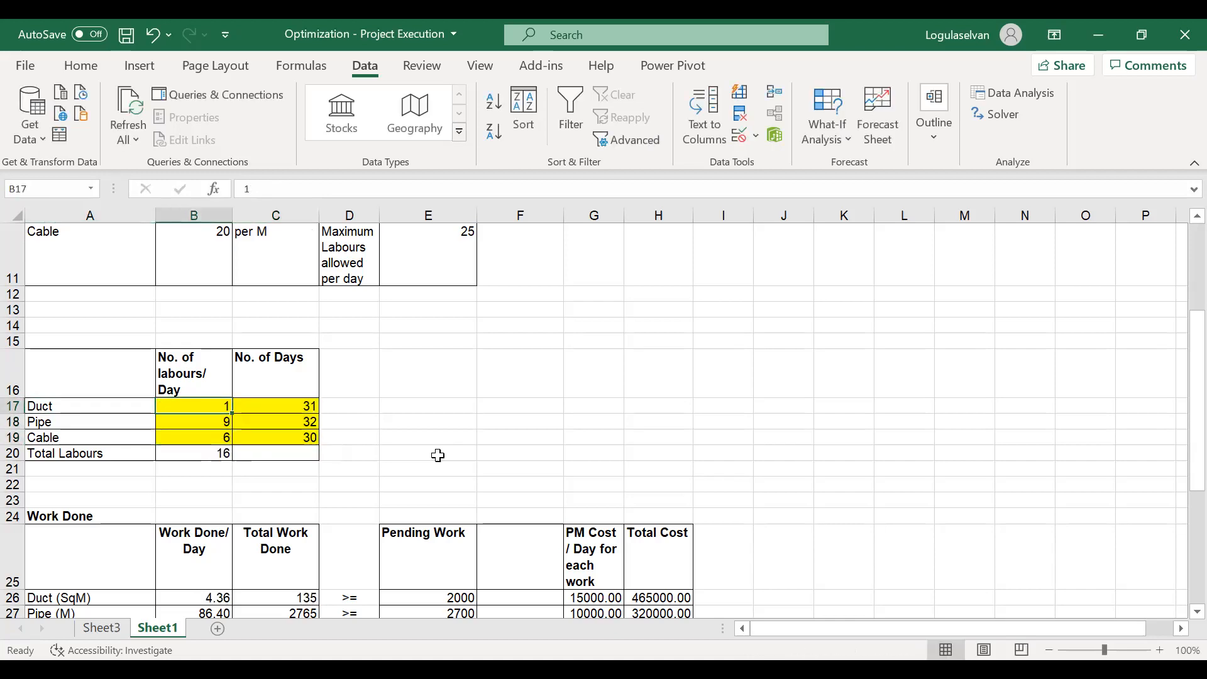
{"action": "key", "text": "shift+Down"}
{"action": "key", "text": "shift+Down"}
{"action": "key", "text": "ctrl+d"}
- Set the number of days to 30 for Duct, Pipe and Cable in C17:C19
{"action": "key", "text": "Right"}
{"action": "type", "text": "30"}
{"action": "key", "text": "Return"}
{"action": "key", "text": "Up"}
{"action": "key", "text": "shift+Down"}
{"action": "key", "text": "shift+Down"}
{"action": "key", "text": "ctrl+d"}
- Examine the Work Done/Day formulas for Duct, Pipe and Cable and the cells they reference
{"action": "key", "text": "Down"}
{"action": "key", "text": "Down"}
{"action": "key", "text": "Down"}
{"action": "key", "text": "Down"}
{"action": "key", "text": "Down"}
{"action": "key", "text": "Down"}
{"action": "key", "text": "Down"}
{"action": "key", "text": "Down"}
{"action": "key", "text": "Down"}
{"action": "key", "text": "Down"}
{"action": "key", "text": "Down"}
{"action": "key", "text": "Down"}
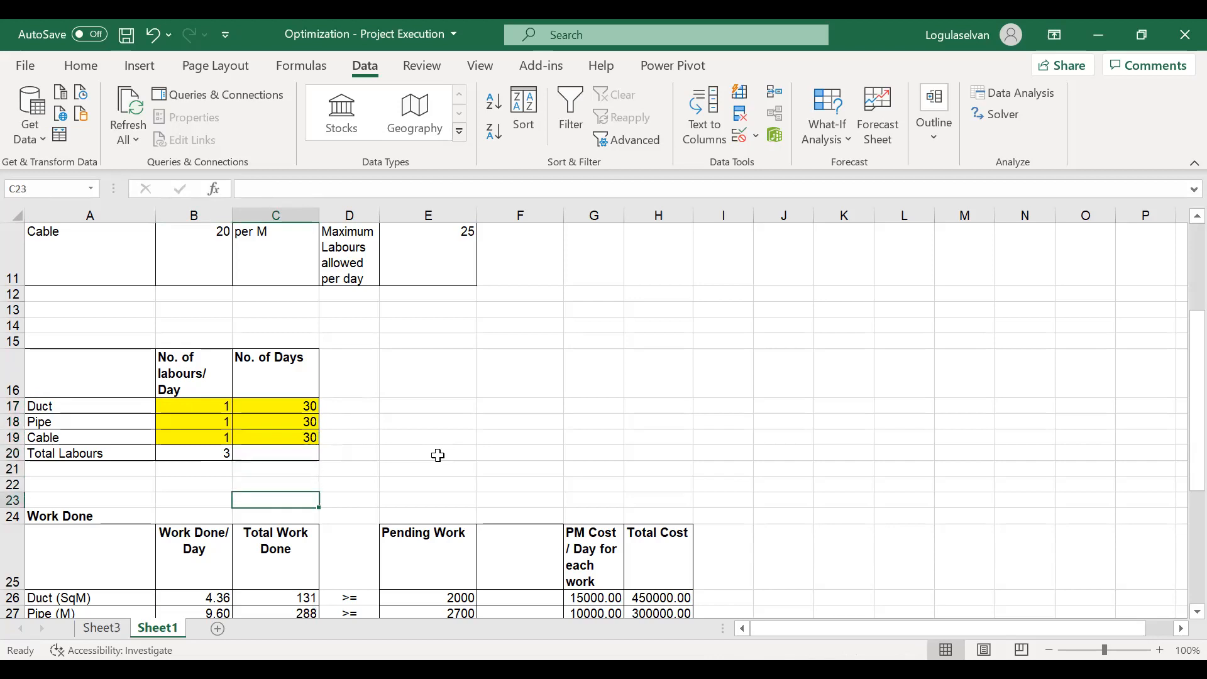
{"action": "key", "text": "Up"}
{"action": "key", "text": "Up"}
{"action": "key", "text": "Up"}
{"action": "key", "text": "Left"}
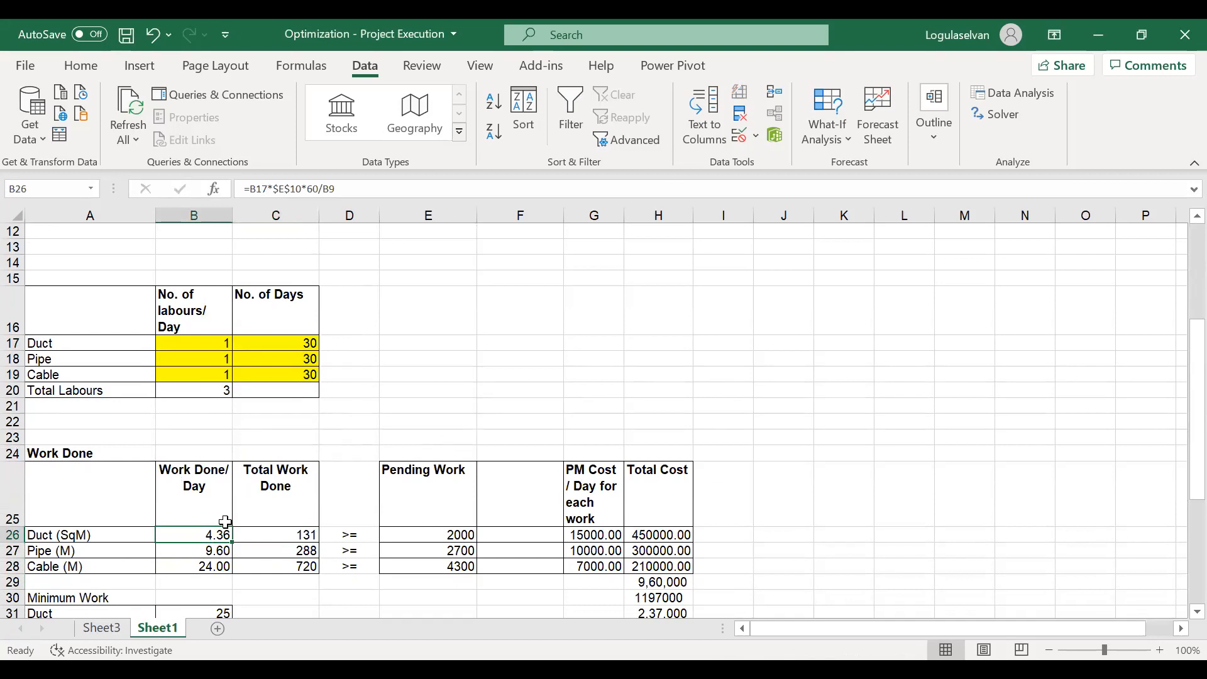
{"action": "key", "text": "F2"}
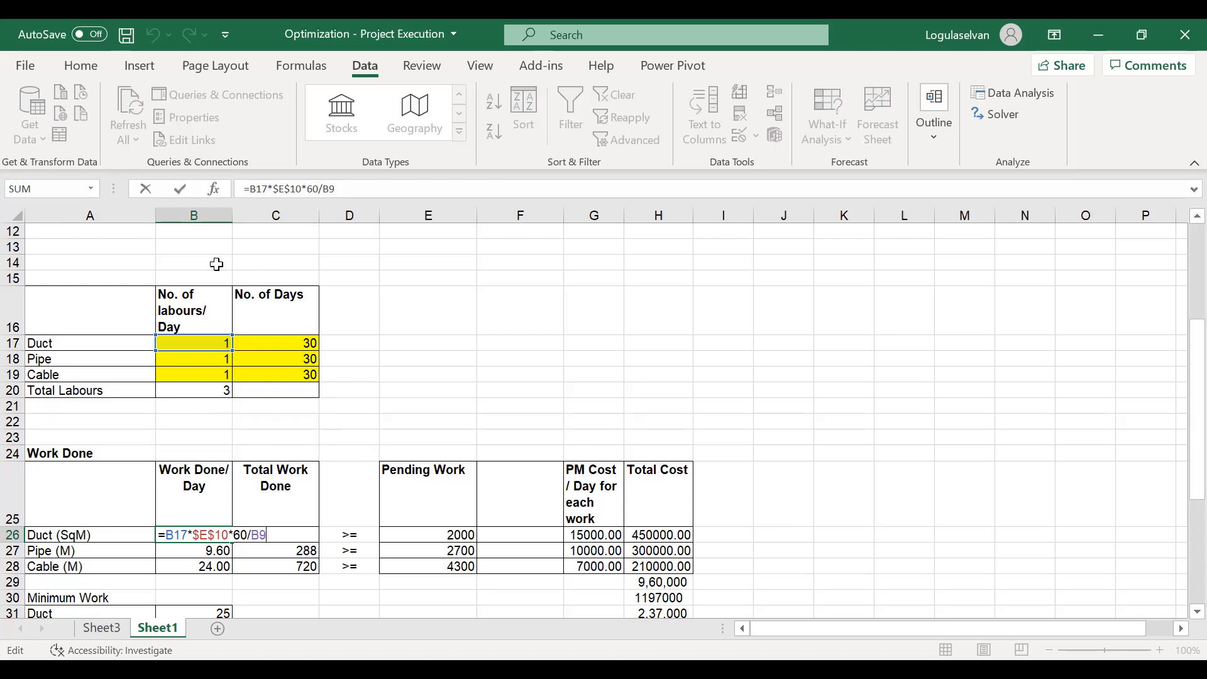
{"action": "key", "text": "Return"}
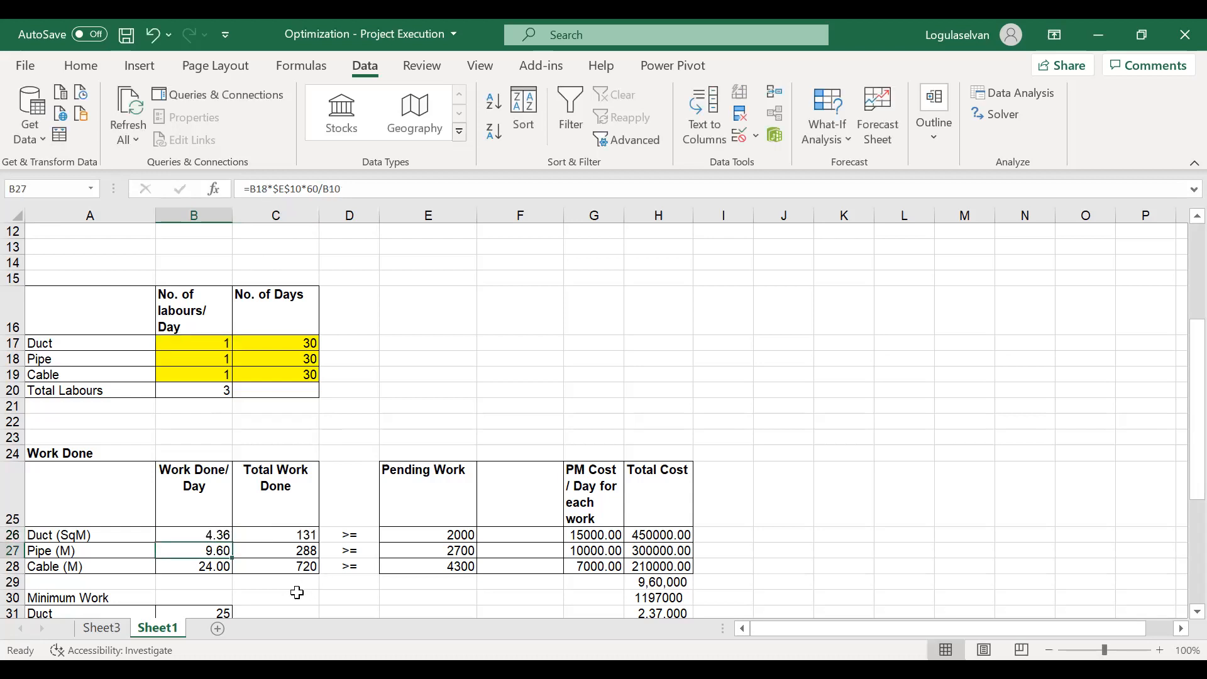
{"action": "key", "text": "Down"}
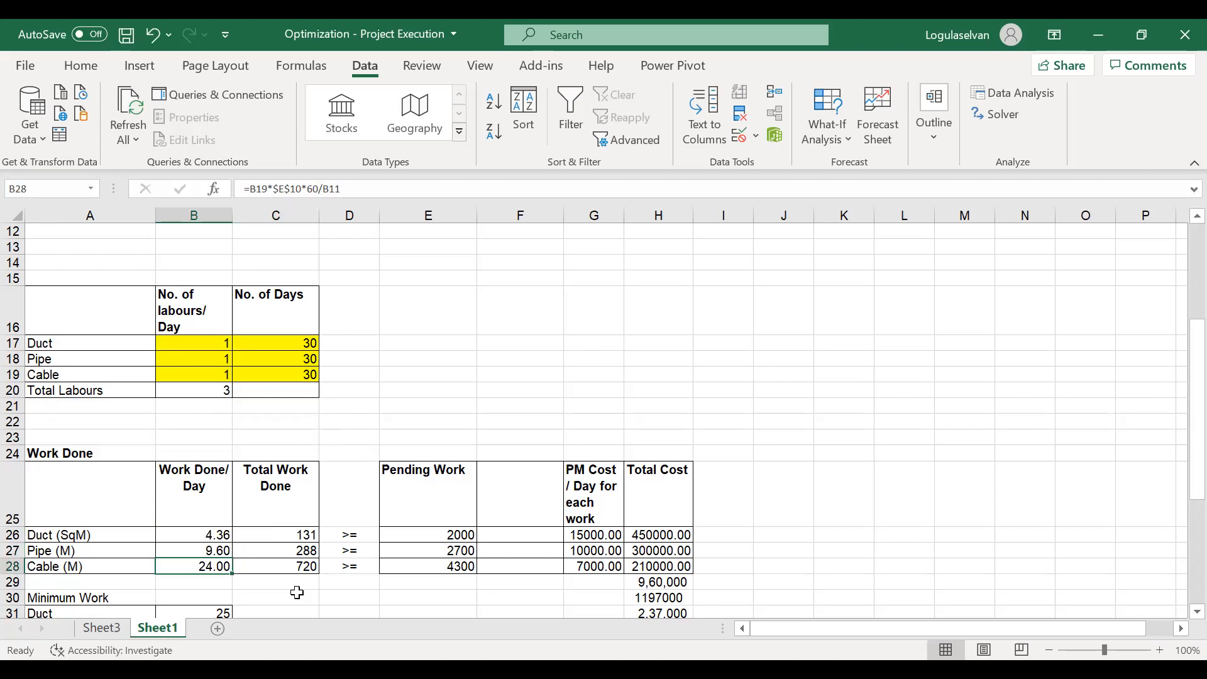
{"action": "key", "text": "Right"}
{"action": "key", "text": "Up"}
{"action": "key", "text": "Up"}
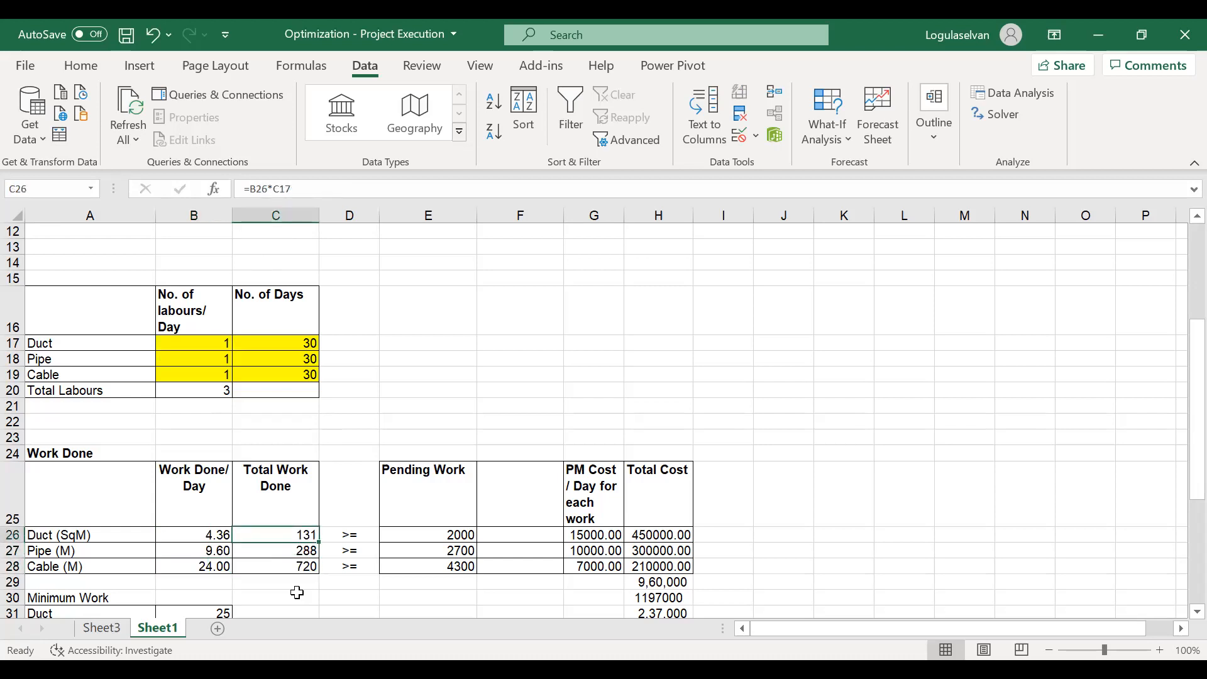
{"action": "key", "text": "Left"}
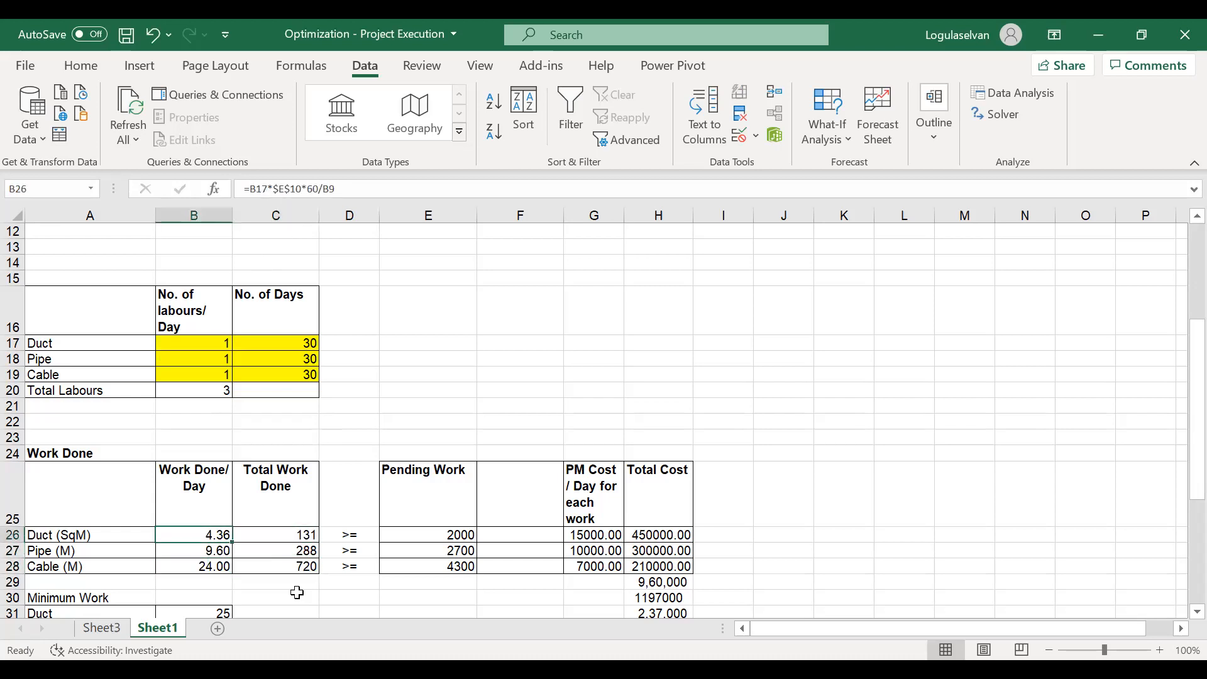
- Inspect the Total Work Done formulas for Duct and Pipe, checking which cells they multiply
{"action": "double_click", "coordinate": [285, 535]}
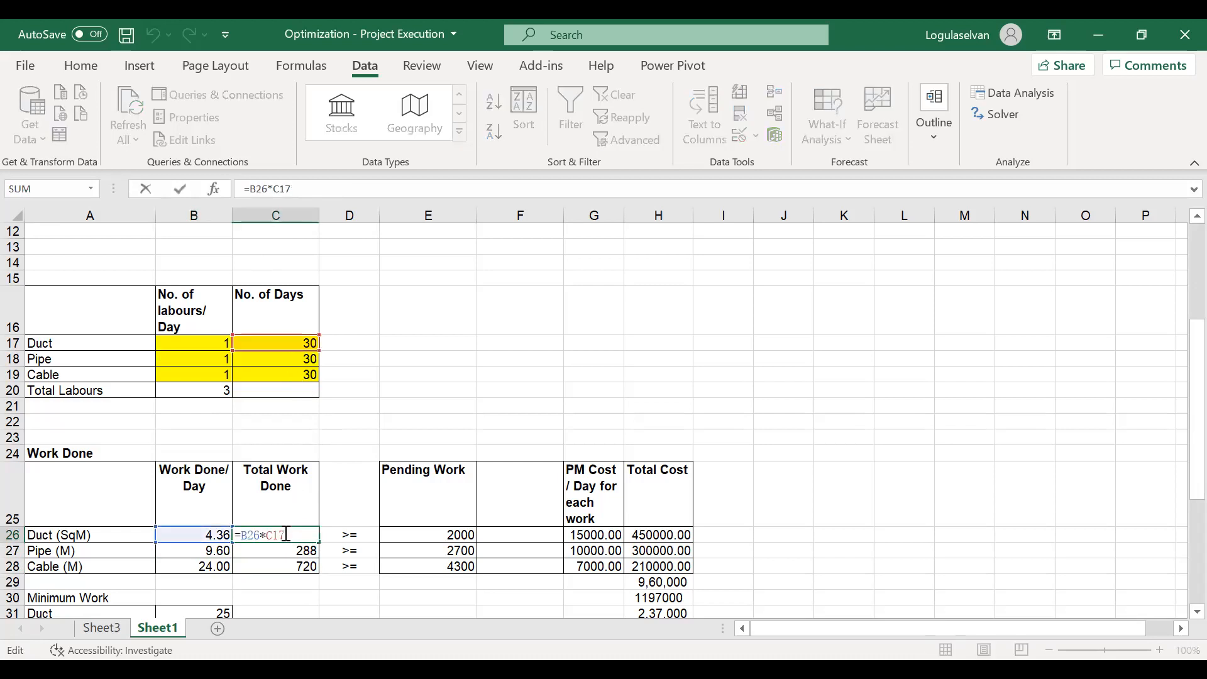
{"action": "key", "text": "Return"}
{"action": "key", "text": "F2"}
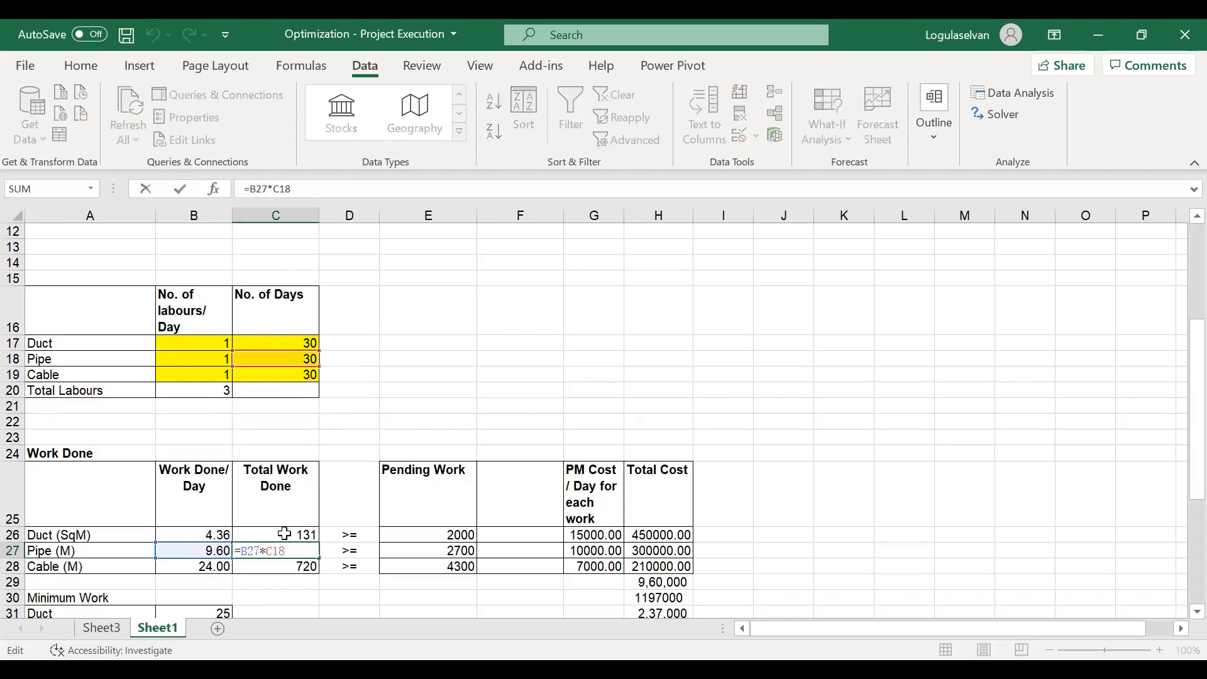
{"action": "key", "text": "Return"}
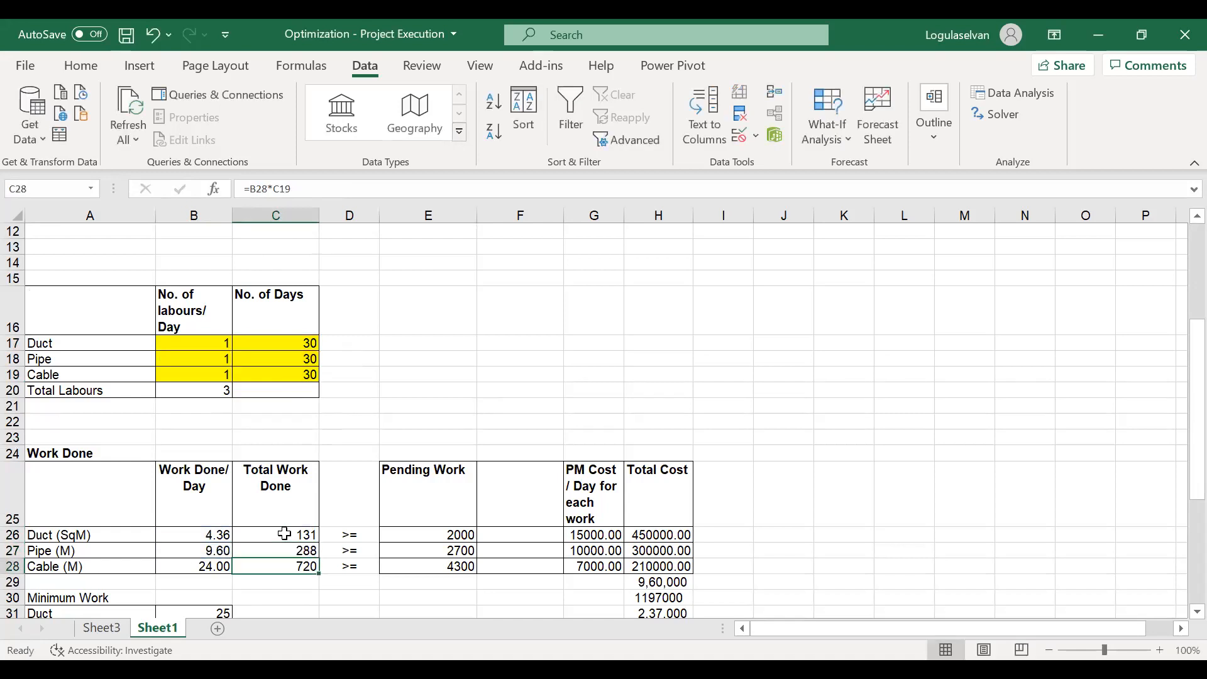
- Review the Pending Work quantities and the PM Cost / Day values for the three work types
{"action": "left_click", "coordinate": [444, 535]}
{"action": "key", "text": "shift+Down"}
{"action": "key", "text": "shift+Down"}
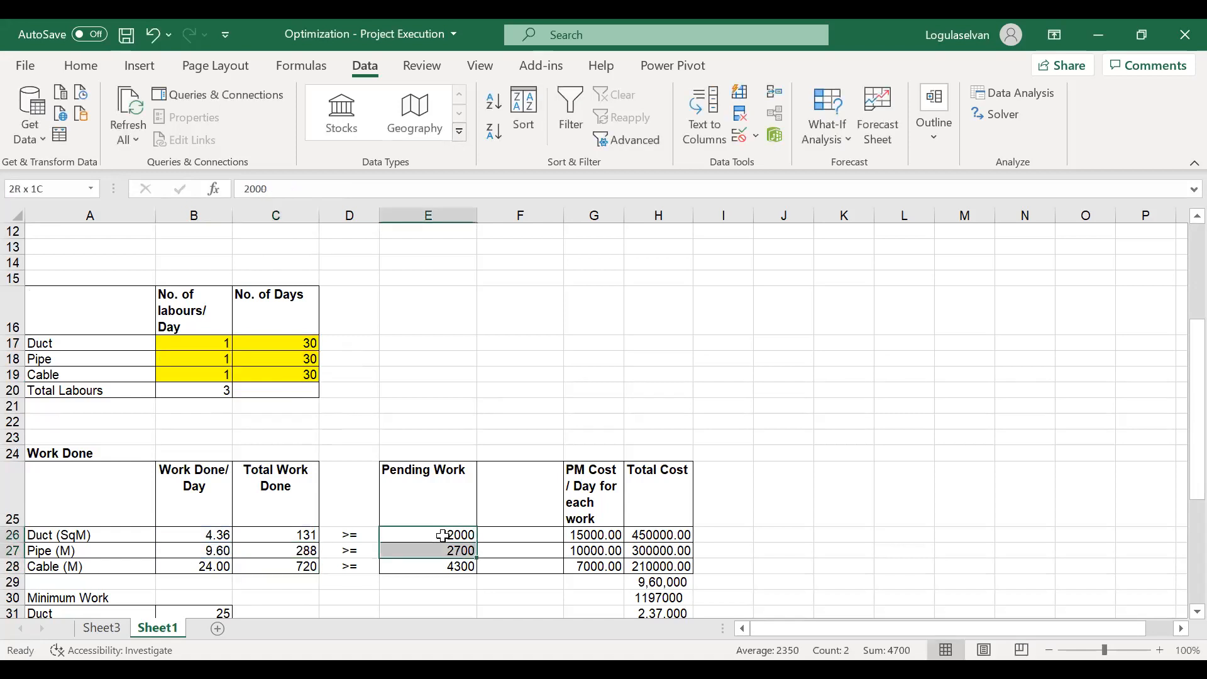
{"action": "key", "text": "Right"}
{"action": "key", "text": "Right"}
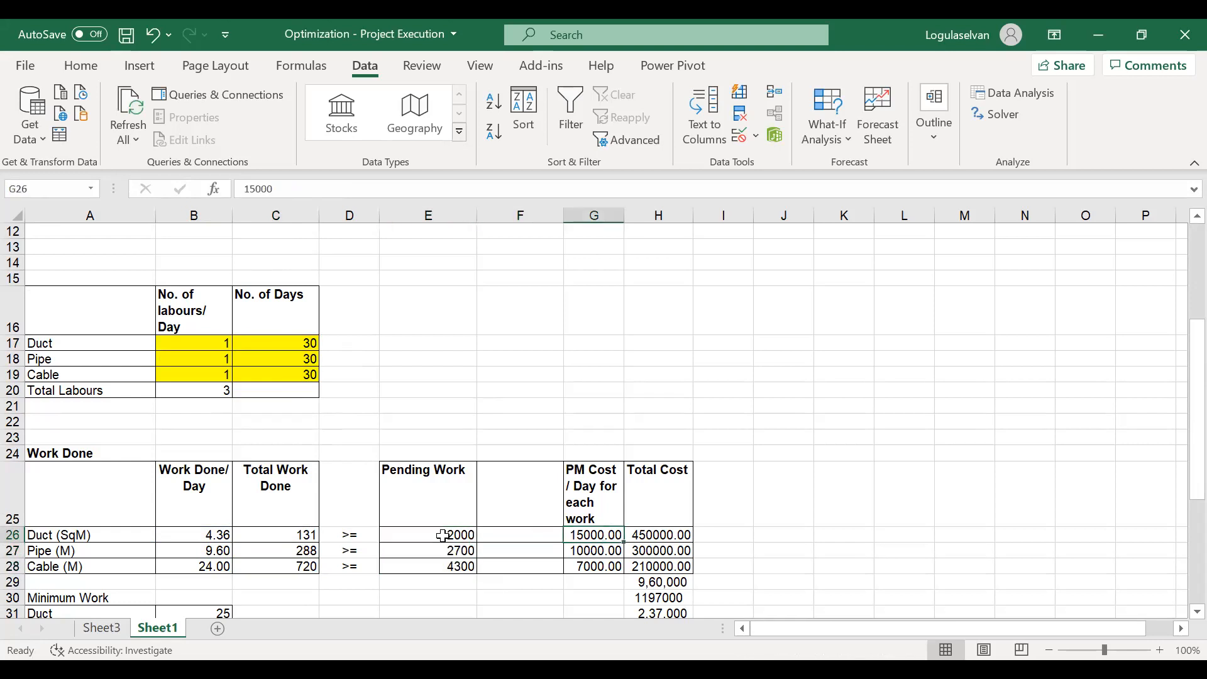
{"action": "key", "text": "shift+Down"}
{"action": "key", "text": "shift+Down"}
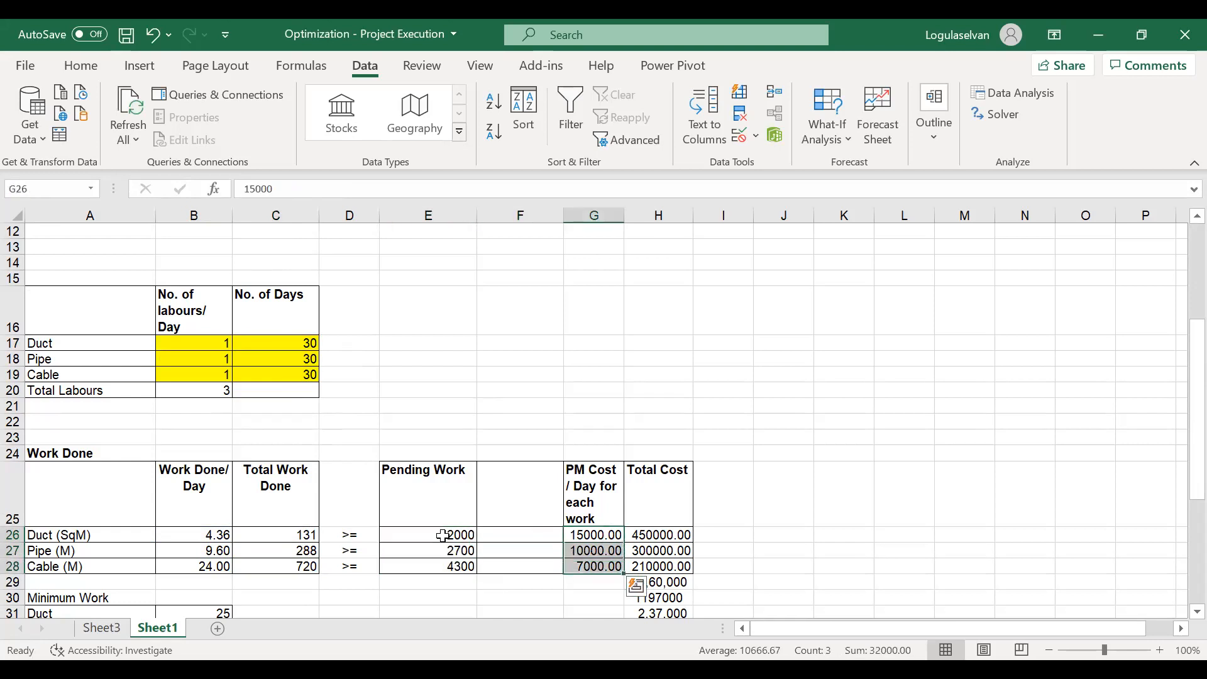
{"action": "key", "text": "Up"}
{"action": "key", "text": "Down"}
{"action": "key", "text": "shift+Down"}
{"action": "key", "text": "shift+Down"}
{"action": "key", "text": "Right"}
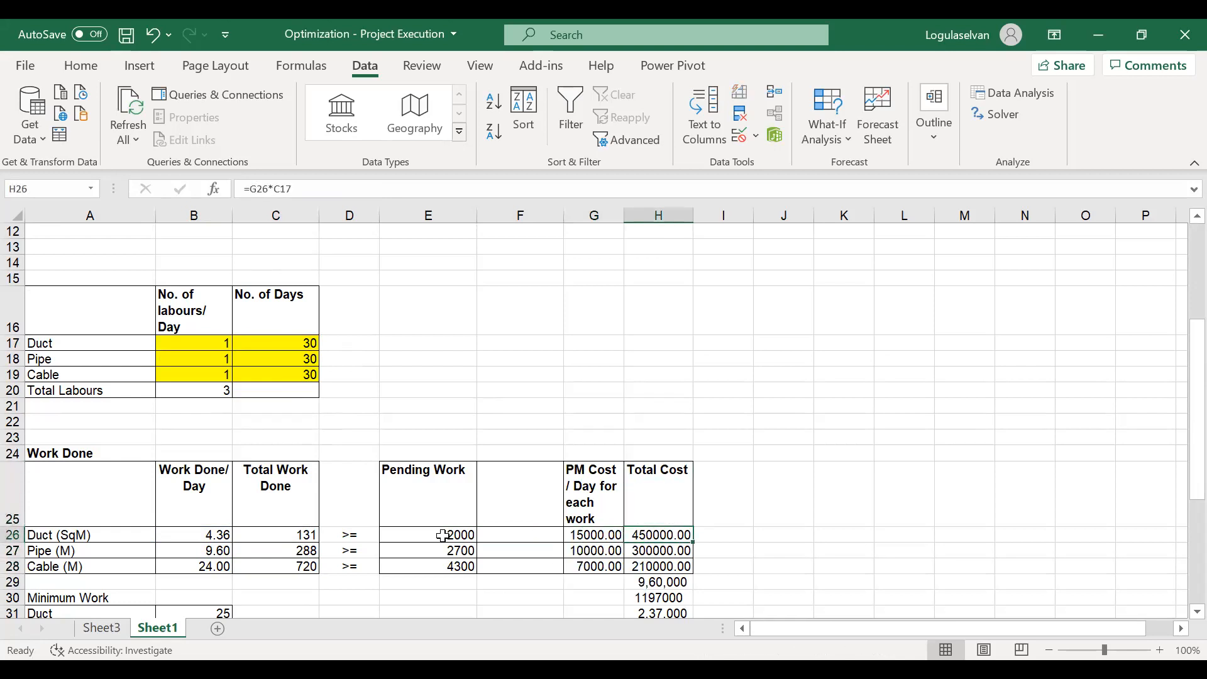
- Inspect the Total Cost formula for Duct and the Total Cost cells beneath it
{"action": "key", "text": "F2"}
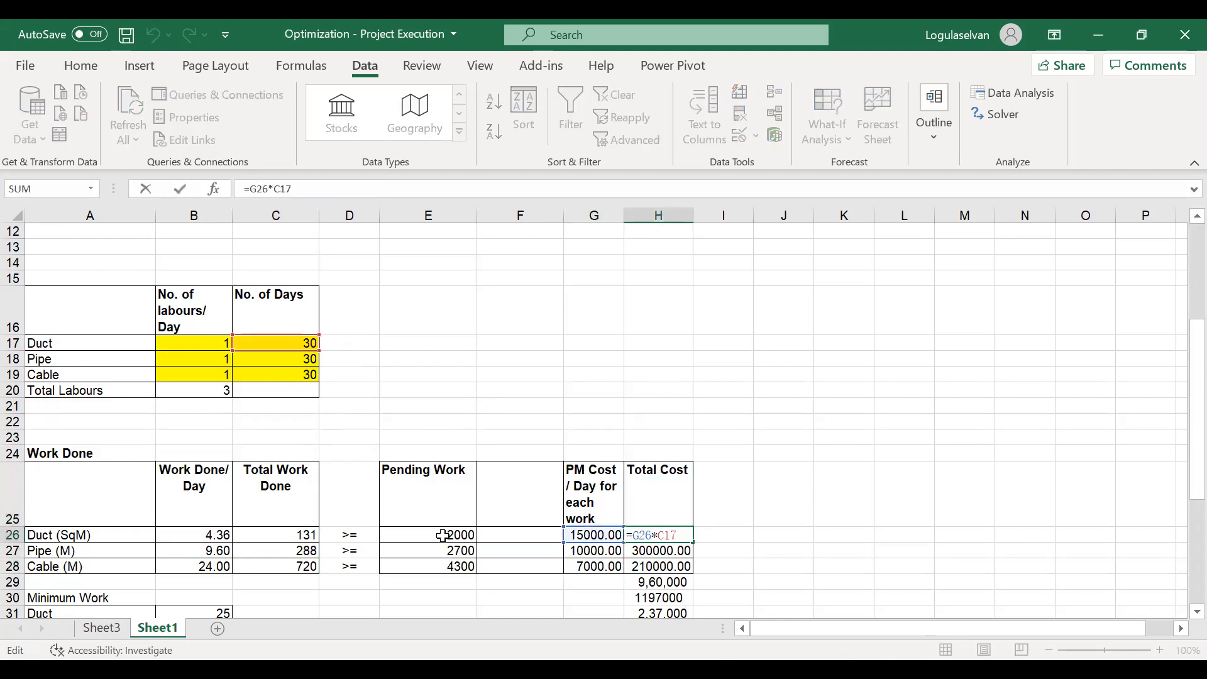
{"action": "key", "text": "Return"}
{"action": "key", "text": "Down"}
{"action": "key", "text": "Down"}
- Clear the two leftover values in H30:H31 below the overall total cost
{"action": "key", "text": "Down"}
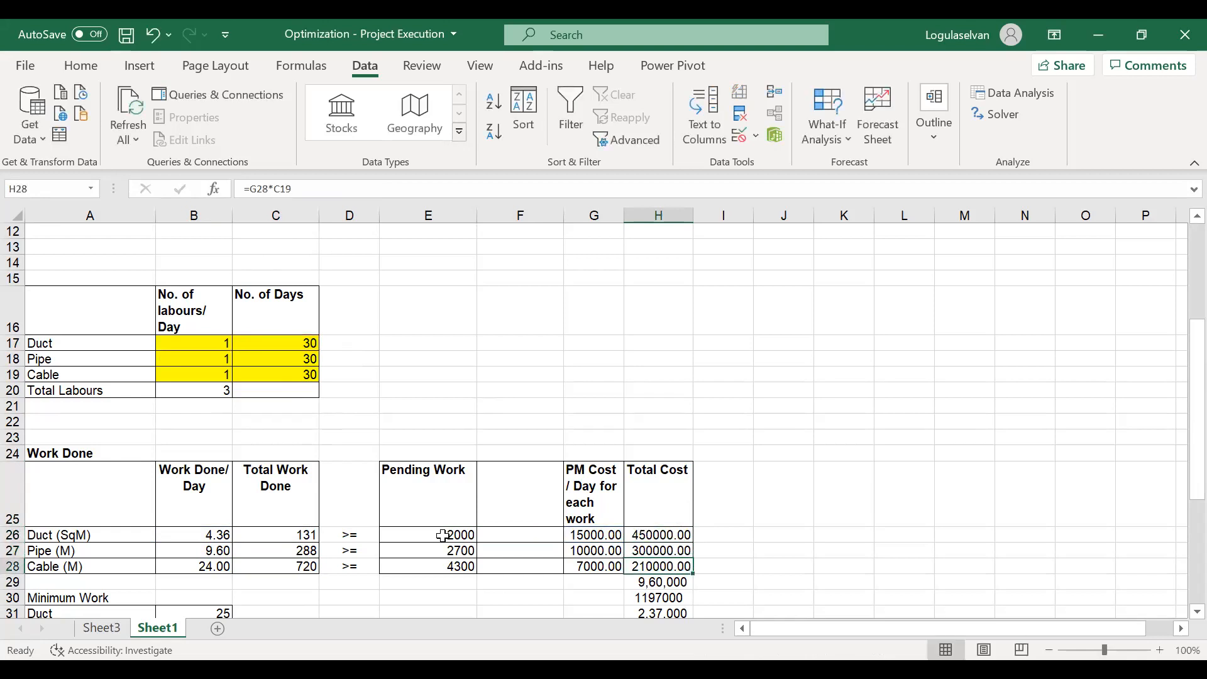
{"action": "key", "text": "shift+Down"}
{"action": "key", "text": "Delete"}
{"action": "key", "text": "Up"}
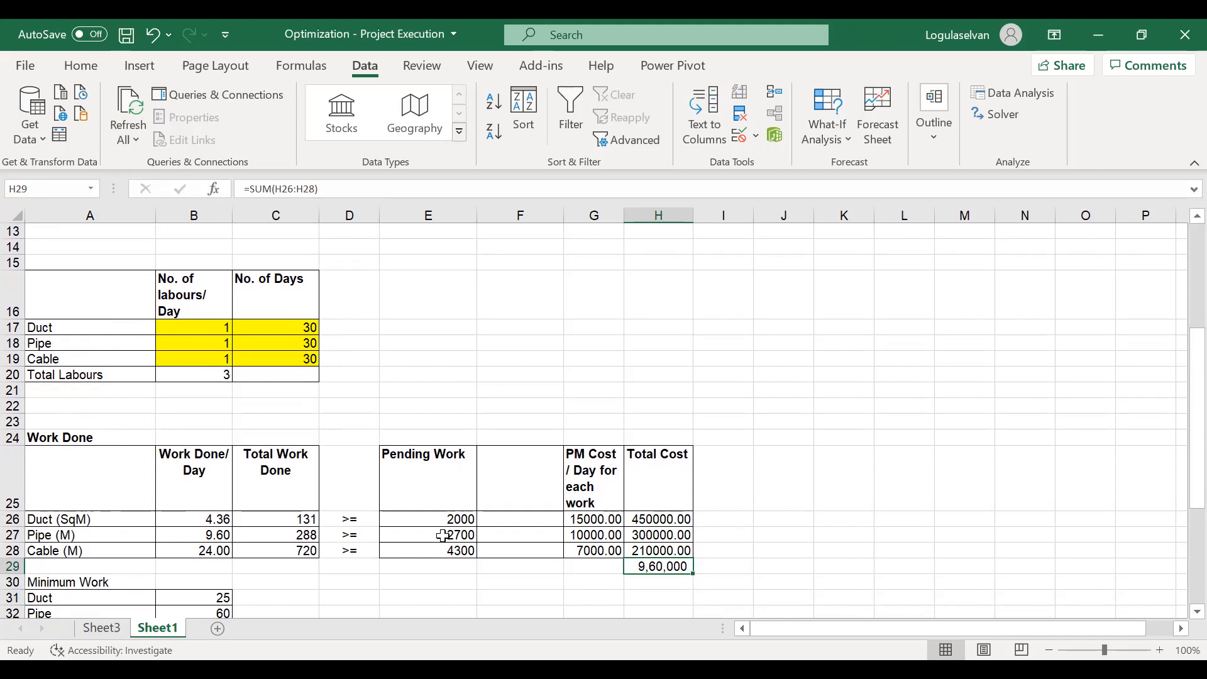
- Review the Total Cost column and the Minimum Work values for Duct, Pipe and Cable
{"action": "key", "text": "Up"}
{"action": "key", "text": "Up"}
{"action": "key", "text": "Up"}
{"action": "key", "text": "Down"}
{"action": "key", "text": "Down"}
{"action": "key", "text": "Down"}
{"action": "key", "text": "Down"}
{"action": "key", "text": "Down"}
{"action": "key", "text": "Left"}
{"action": "key", "text": "Left"}
{"action": "key", "text": "Left"}
{"action": "key", "text": "Left"}
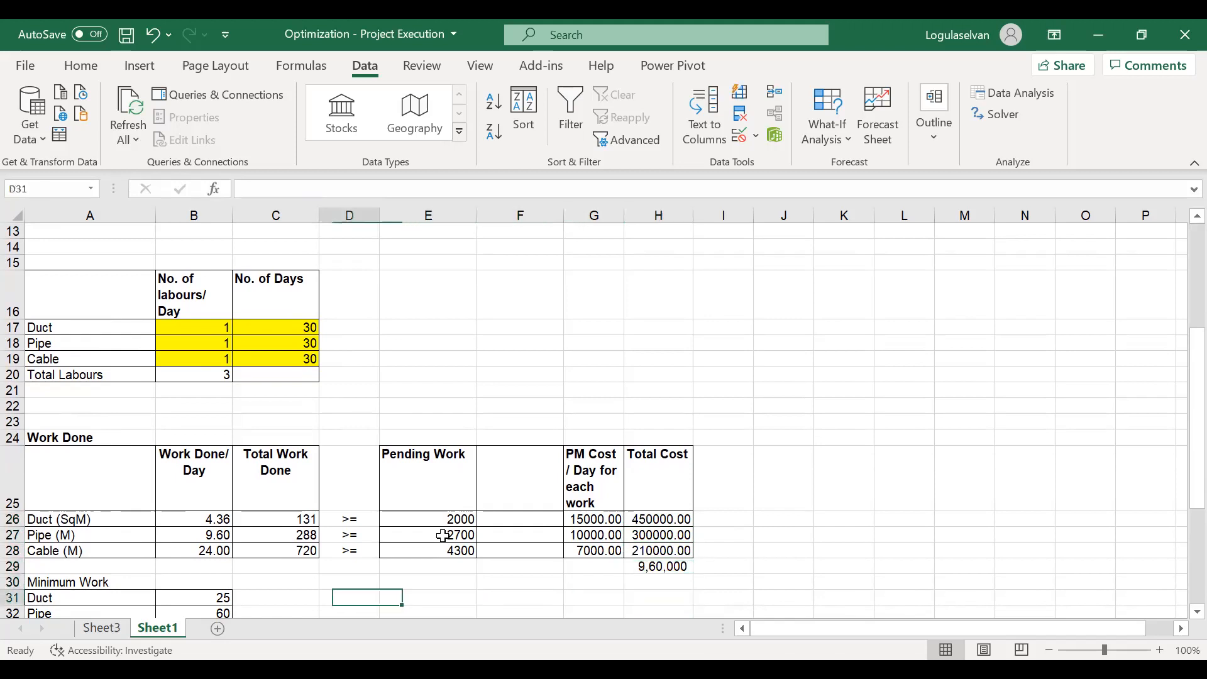
{"action": "key", "text": "Left"}
{"action": "key", "text": "Left"}
{"action": "scroll", "coordinate": [443, 536], "scroll_direction": "down", "scroll_amount": 1}
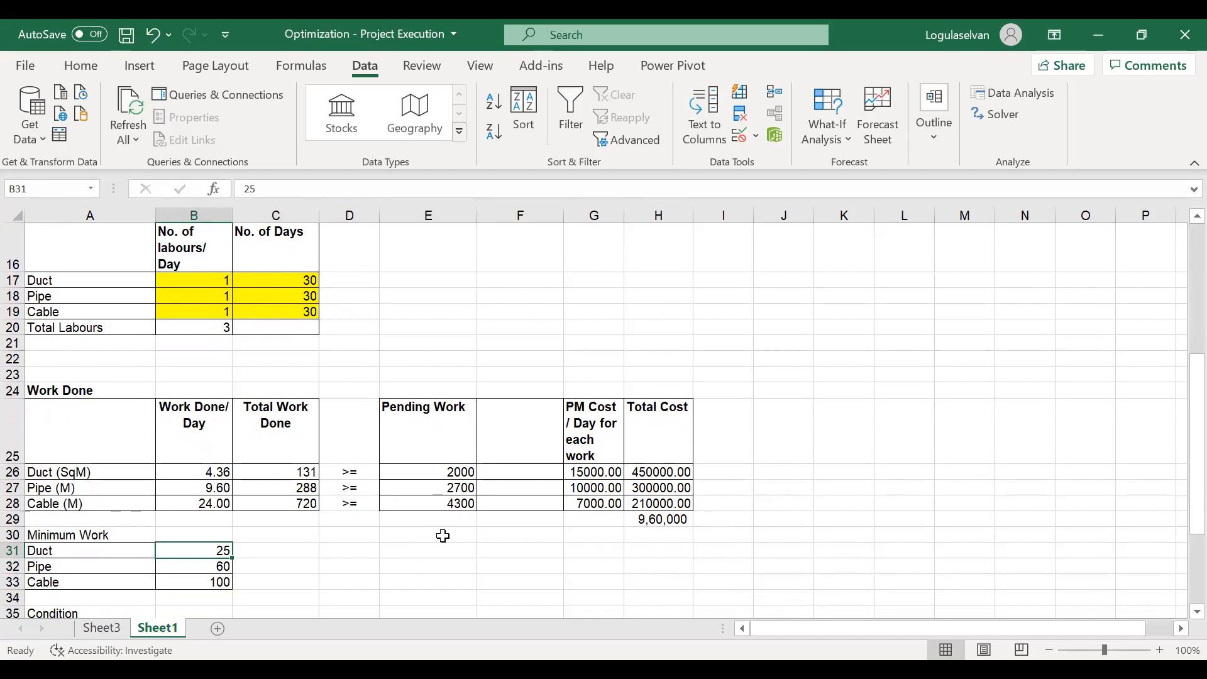
{"action": "key", "text": "Down"}
{"action": "key", "text": "Down"}
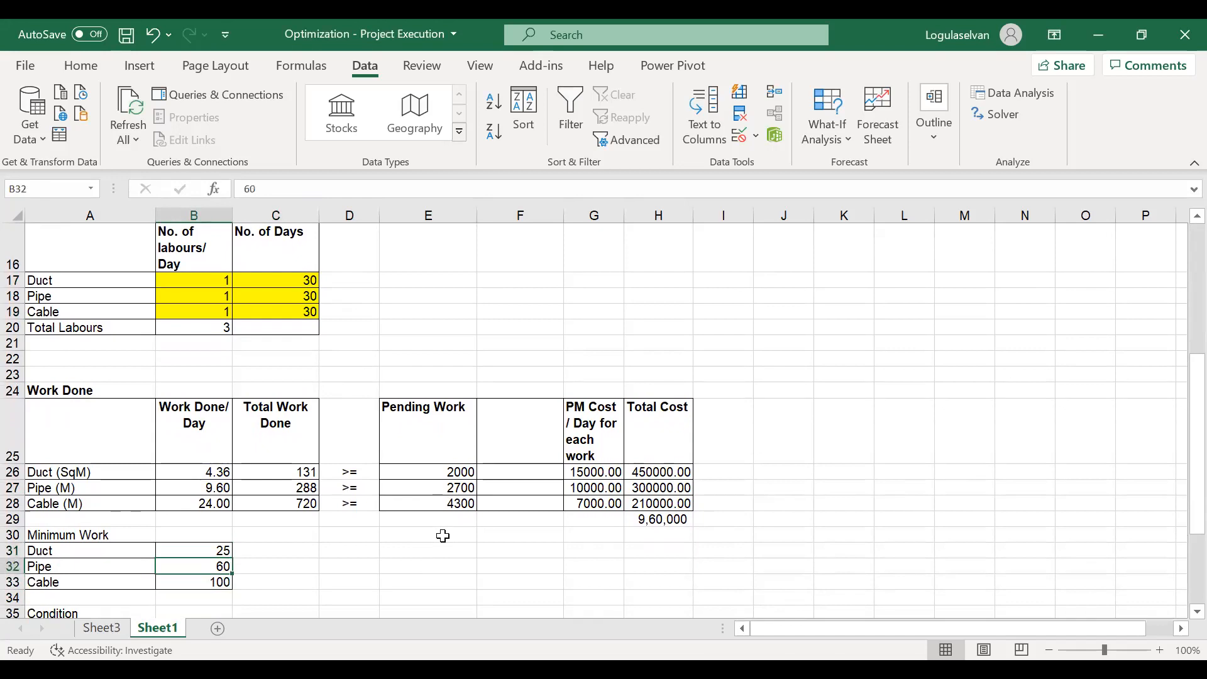
- Examine the Condition values in B36:B38 and the formula comparing minimum work with daily work done
{"action": "key", "text": "Down"}
{"action": "key", "text": "Down"}
{"action": "key", "text": "Down"}
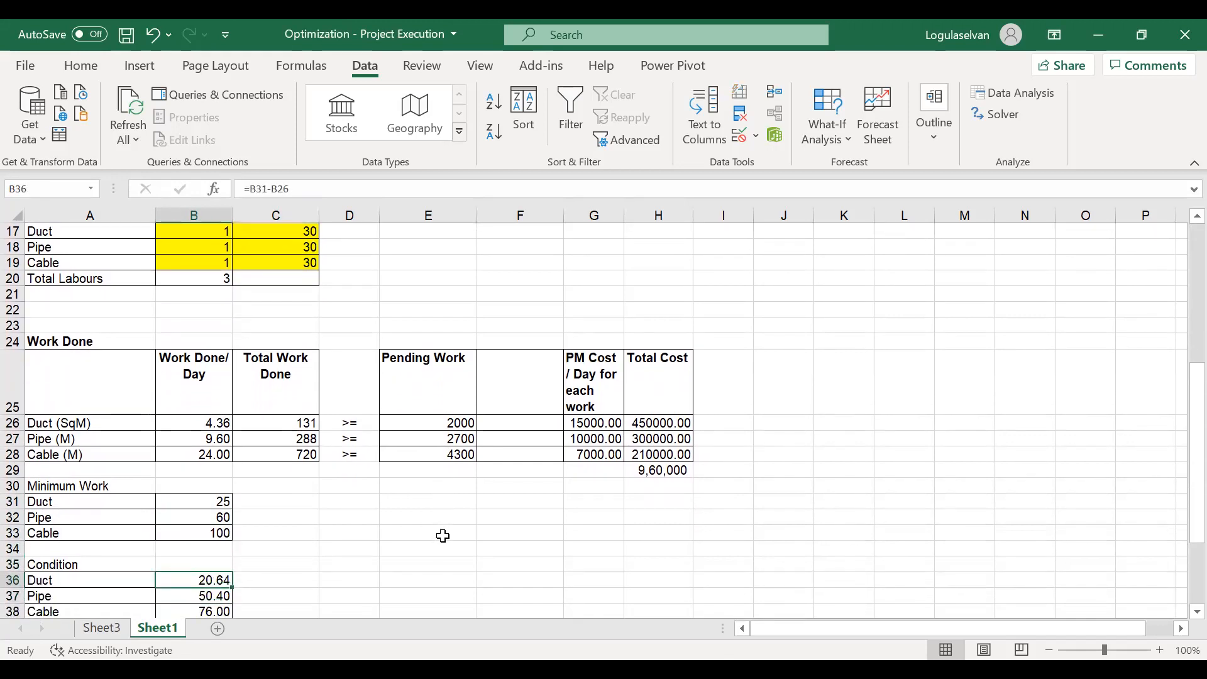
{"action": "key", "text": "shift+Down"}
{"action": "key", "text": "shift+Down"}
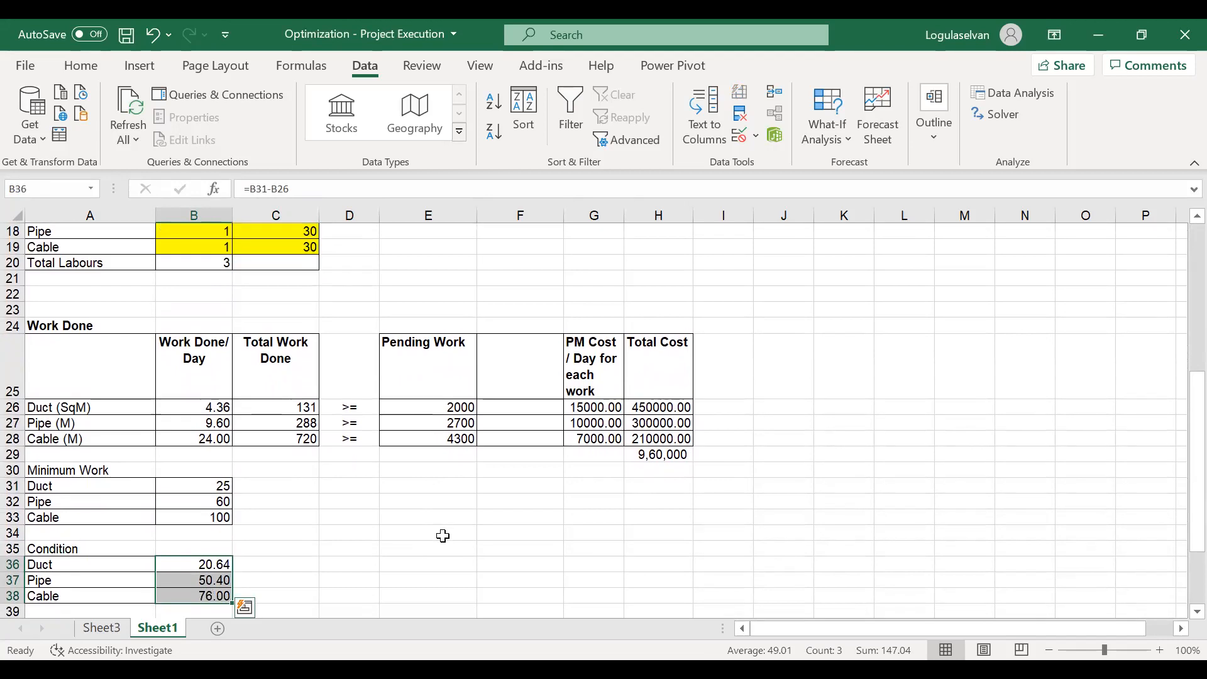
{"action": "key", "text": "Up"}
{"action": "key", "text": "Down"}
{"action": "key", "text": "Down"}
{"action": "key", "text": "Down"}
{"action": "key", "text": "Down"}
{"action": "key", "text": "Up"}
{"action": "key", "text": "Up"}
{"action": "key", "text": "Up"}
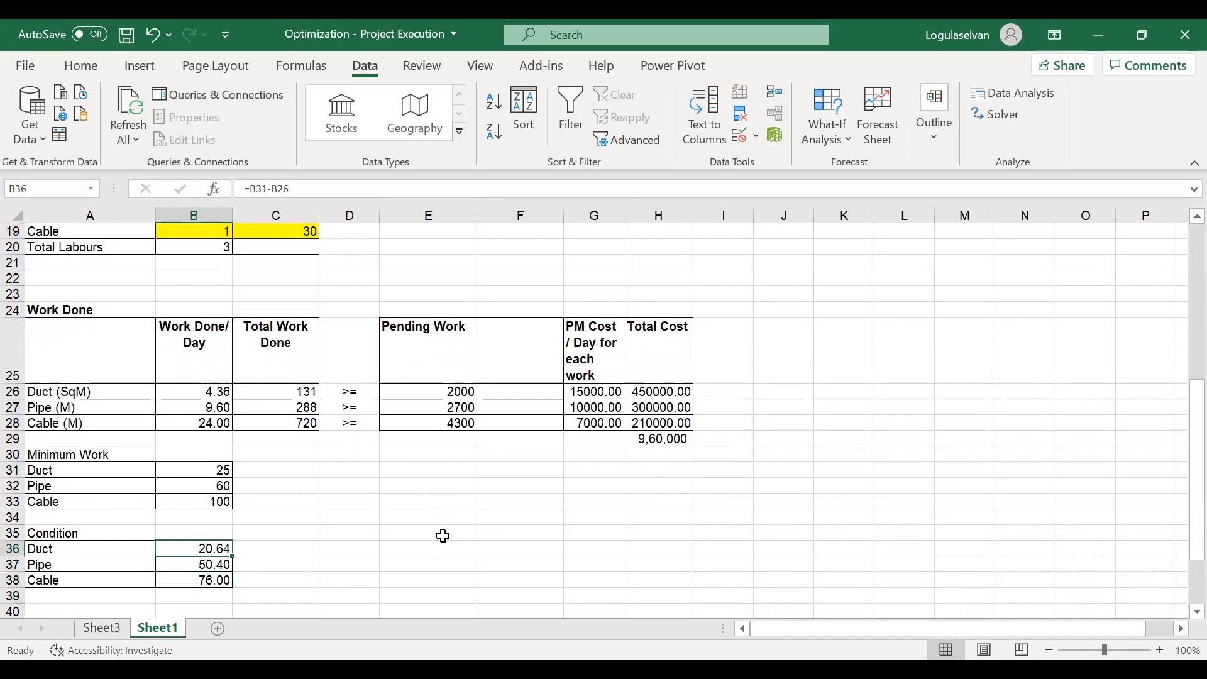
- Open Solver and set the objective to minimise the overall total cost in H29
{"action": "left_click", "coordinate": [987, 116]}
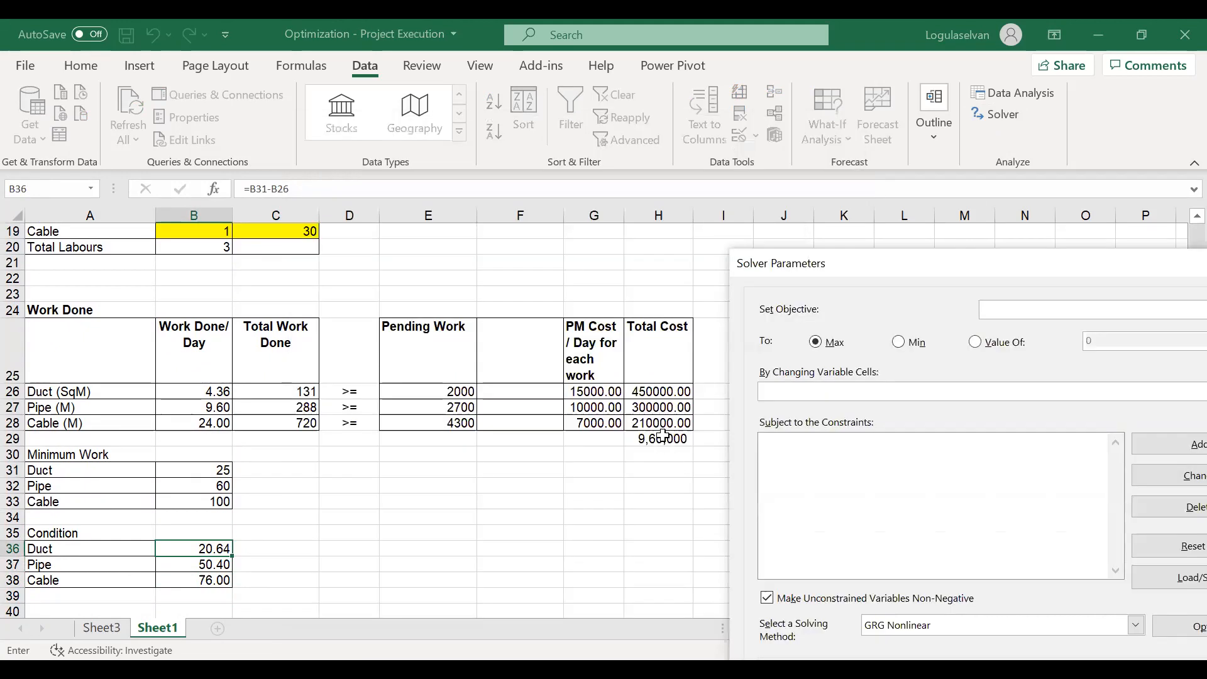
{"action": "left_click", "coordinate": [661, 436]}
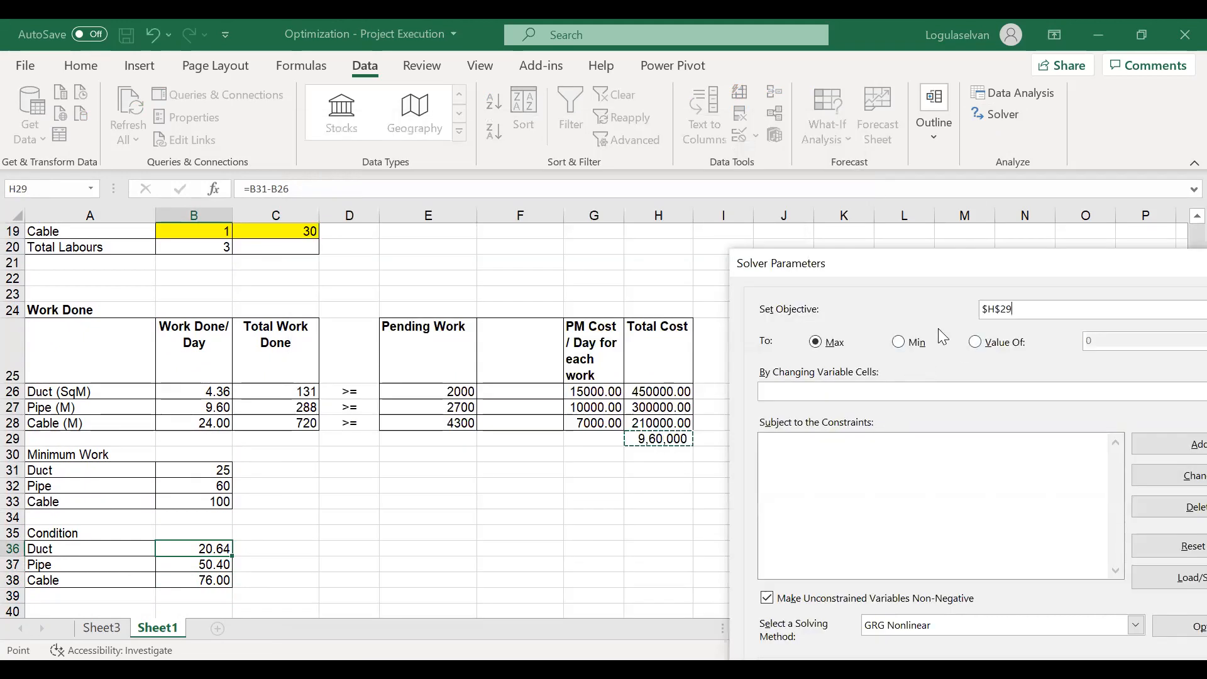
{"action": "left_click", "coordinate": [898, 343]}
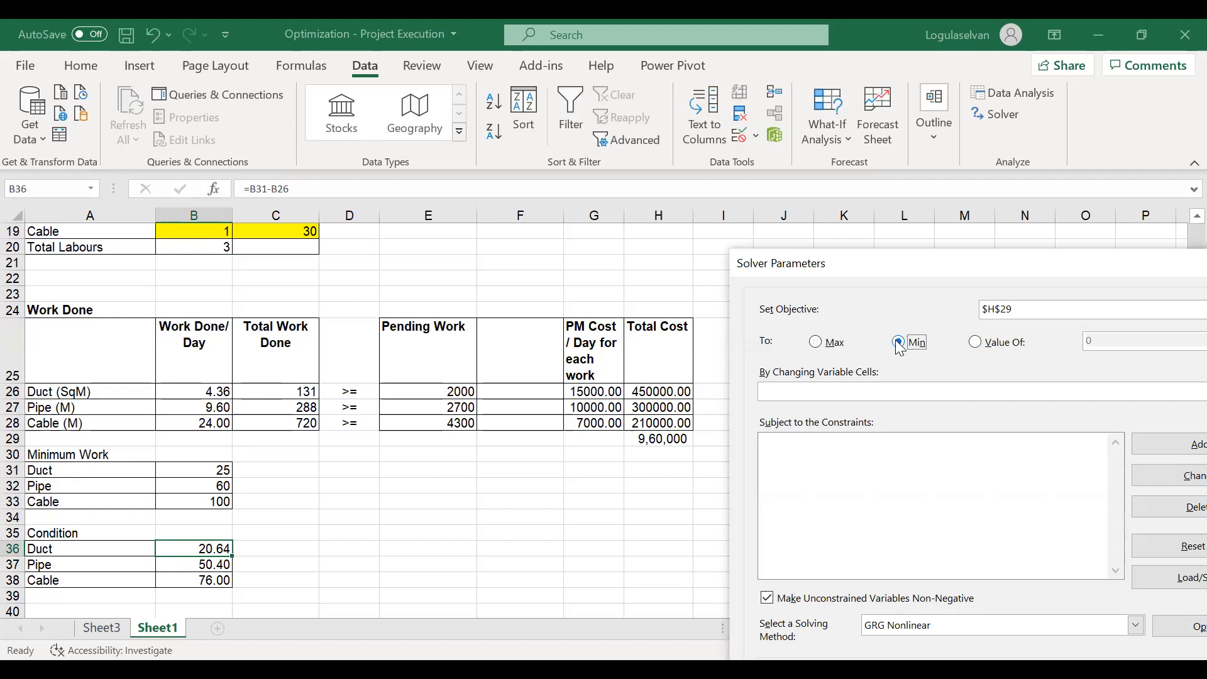
- Set Solver's changing variable cells to the labours per day B17:B19 and the number of days C17:C19
{"action": "left_click", "coordinate": [783, 391]}
{"action": "left_click", "coordinate": [221, 247]}
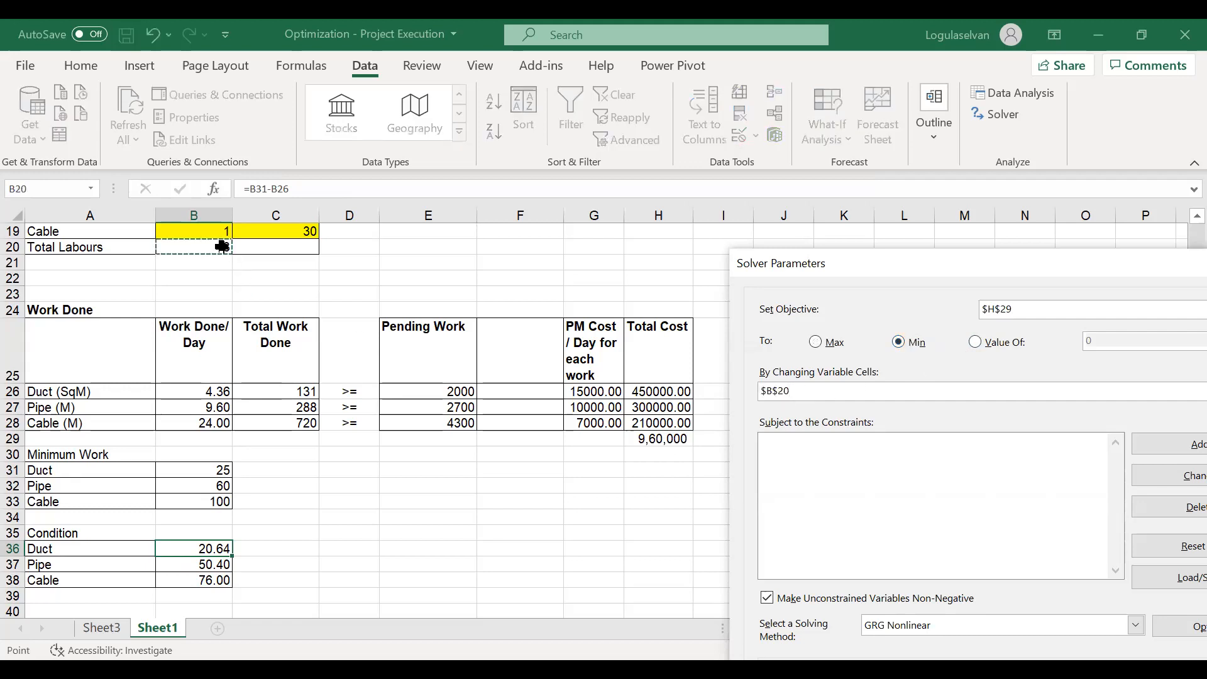
{"action": "key", "text": "Up"}
{"action": "key", "text": "Up"}
{"action": "key", "text": "Up"}
{"action": "key", "text": "Down"}
{"action": "key", "text": "Up"}
{"action": "key", "text": "Up"}
{"action": "key", "text": "Up"}
{"action": "key", "text": "Down"}
{"action": "key", "text": "Down"}
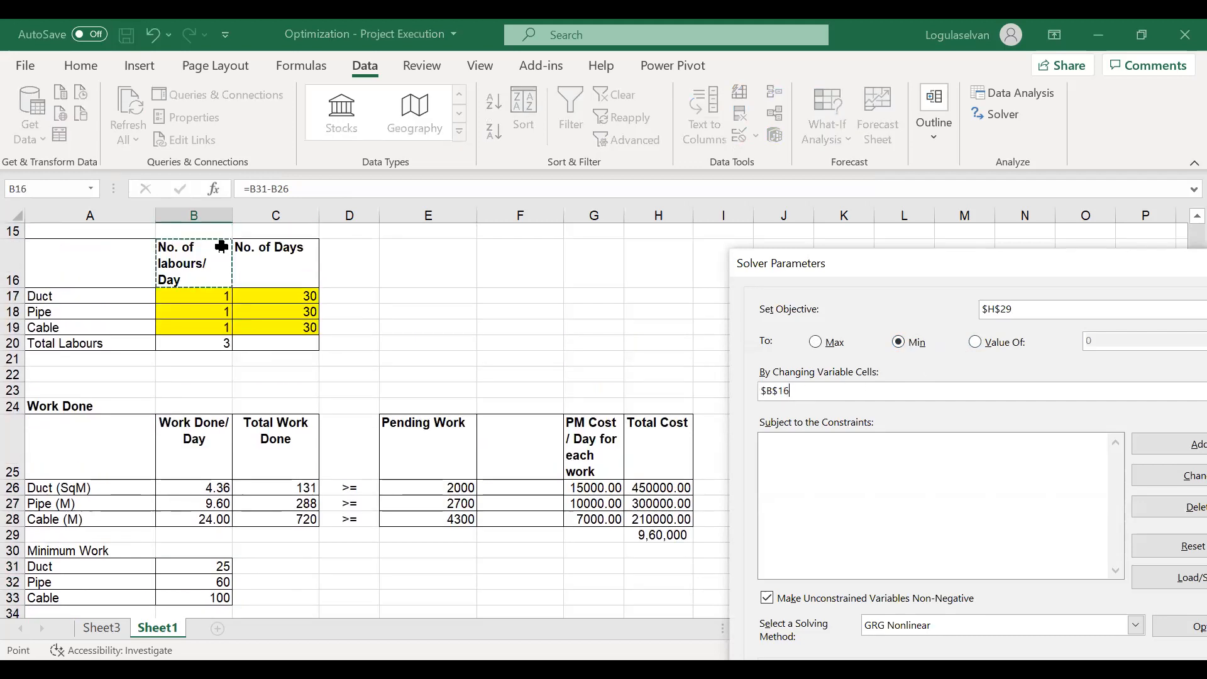
{"action": "key", "text": "shift+Down"}
{"action": "type", "text": ","}
{"action": "left_click", "coordinate": [288, 296]}
{"action": "key", "text": "shift+Down"}
{"action": "key", "text": "shift+Down"}
- Add a Solver constraint keeping total labours in B20 less than or equal to the maximum labours allowed per day in E11
{"action": "left_click_drag", "start_coordinate": [783, 268], "coordinate": [564, 162]}
{"action": "left_click", "coordinate": [964, 334]}
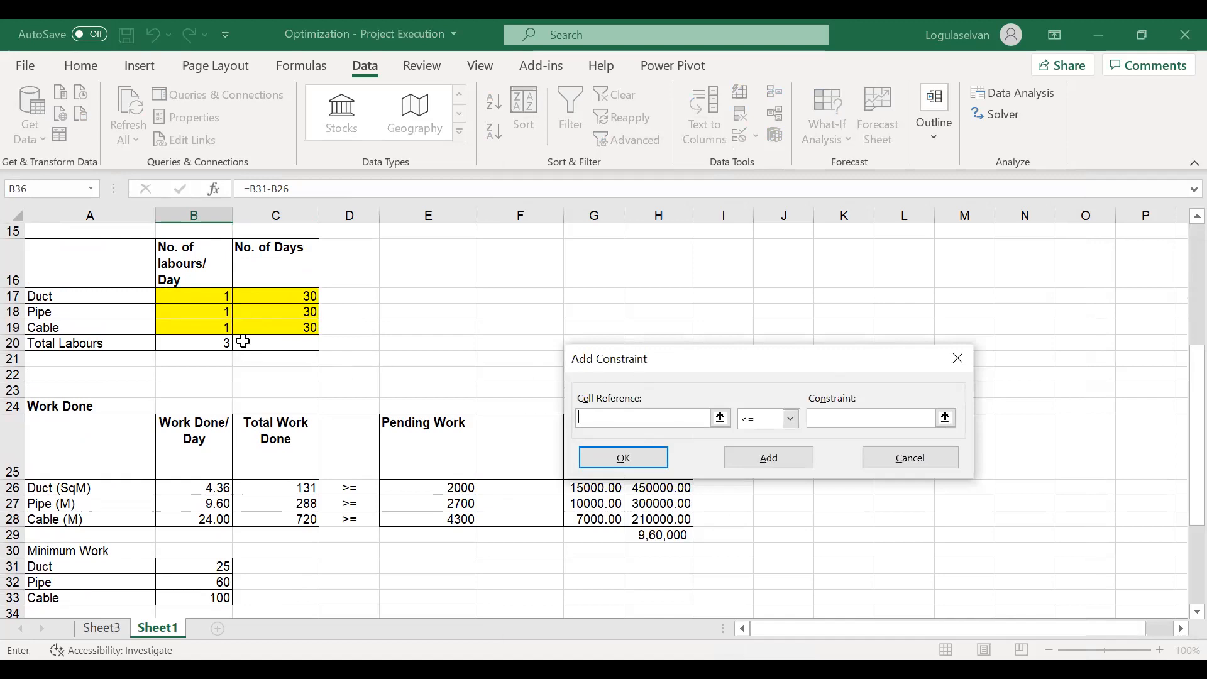
{"action": "left_click", "coordinate": [223, 339]}
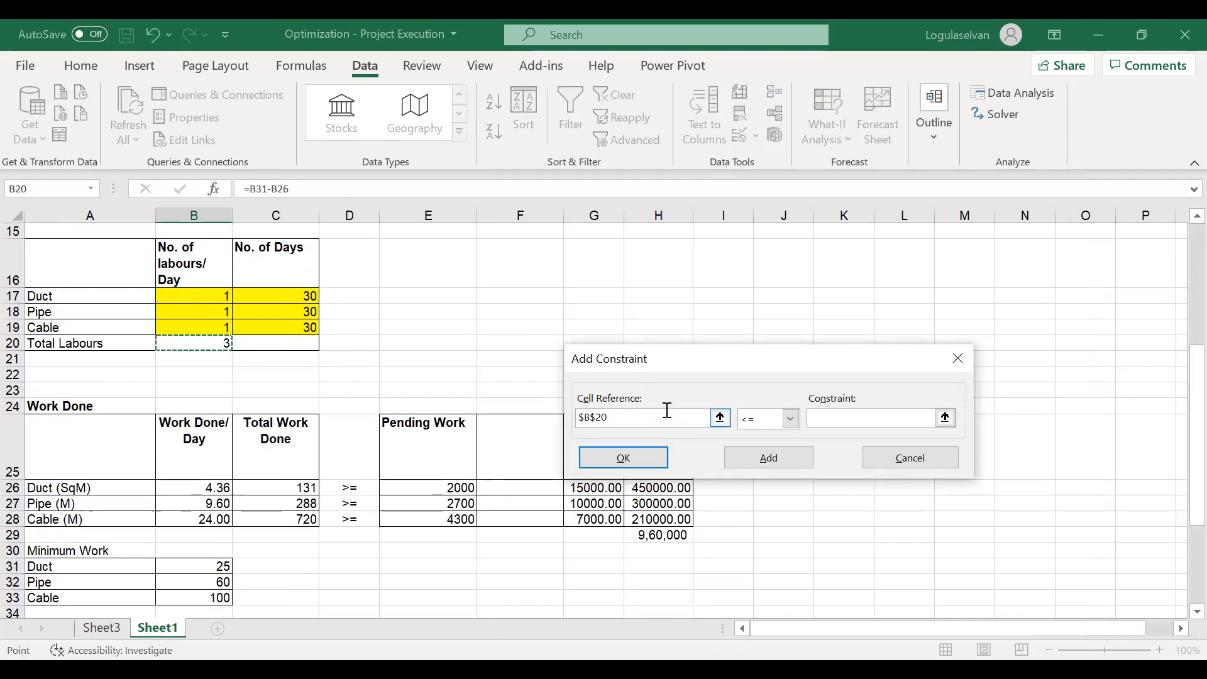
{"action": "left_click", "coordinate": [838, 417]}
{"action": "left_click", "coordinate": [387, 268]}
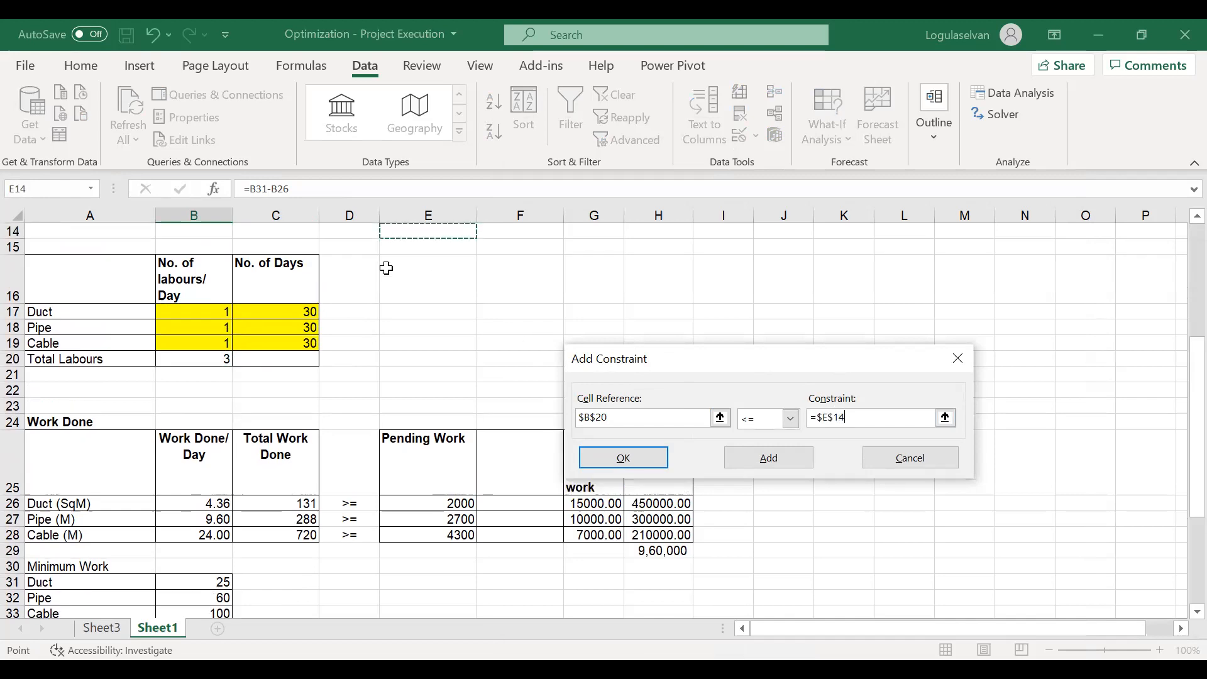
{"action": "scroll", "coordinate": [386, 268], "scroll_direction": "up", "scroll_amount": 2}
{"action": "left_click", "coordinate": [386, 268]}
{"action": "scroll", "coordinate": [386, 268], "scroll_direction": "up", "scroll_amount": 1}
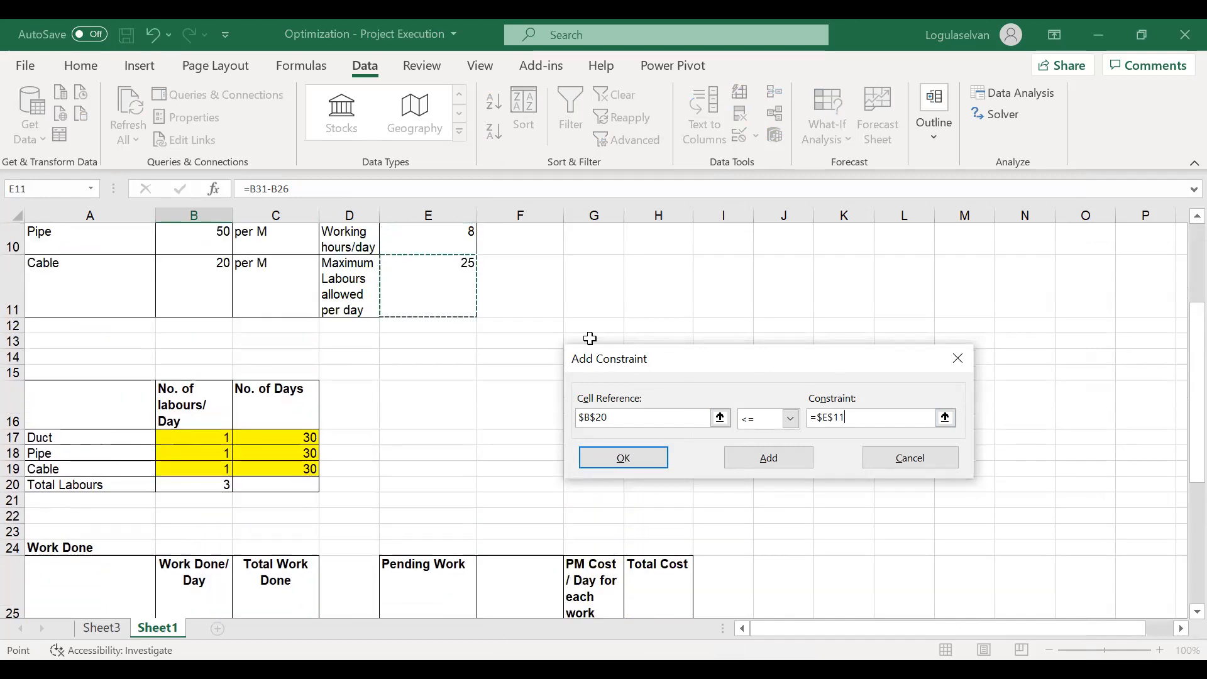
{"action": "left_click", "coordinate": [776, 466]}
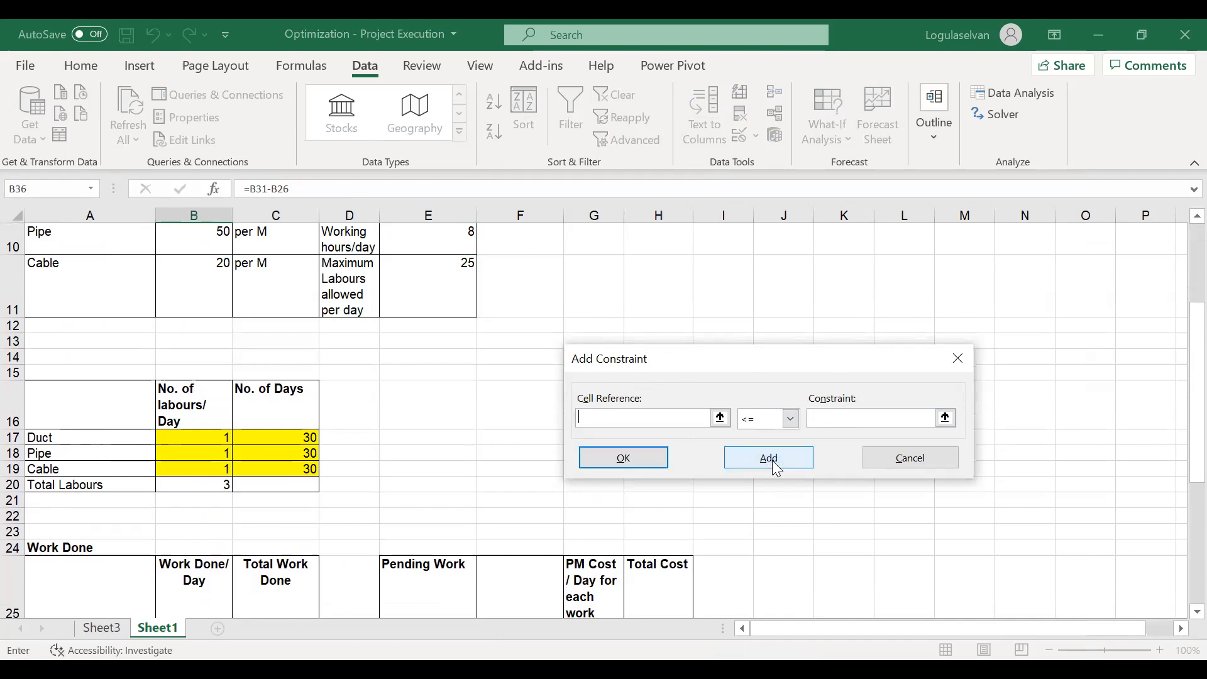
- Add a Solver constraint requiring the labours per day in B17:B19 to be integers
{"action": "left_click", "coordinate": [220, 439]}
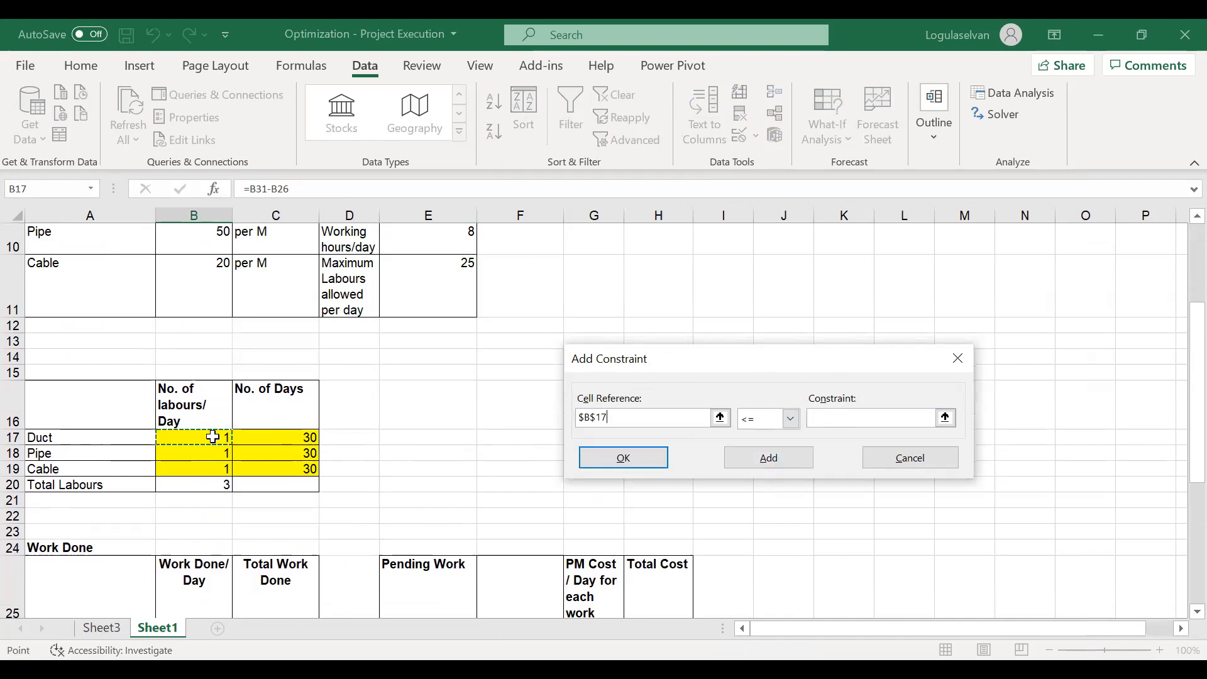
{"action": "left_click_drag", "start_coordinate": [213, 437], "coordinate": [212, 469]}
{"action": "left_click", "coordinate": [791, 420]}
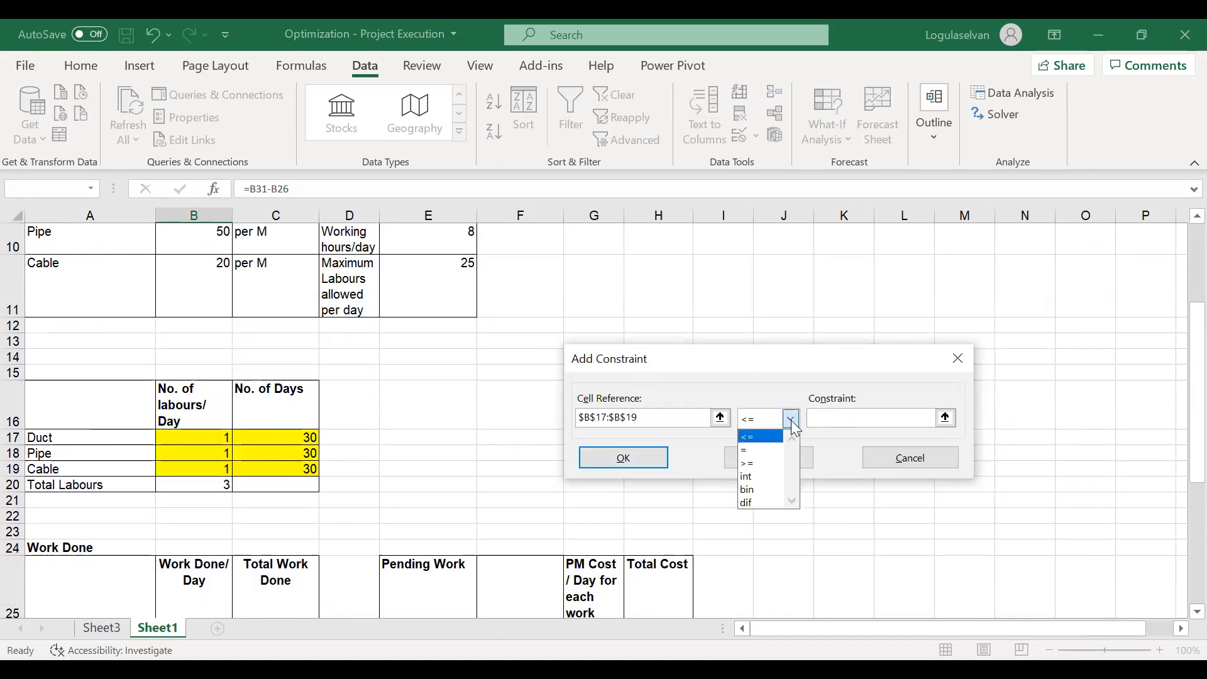
{"action": "left_click", "coordinate": [746, 477]}
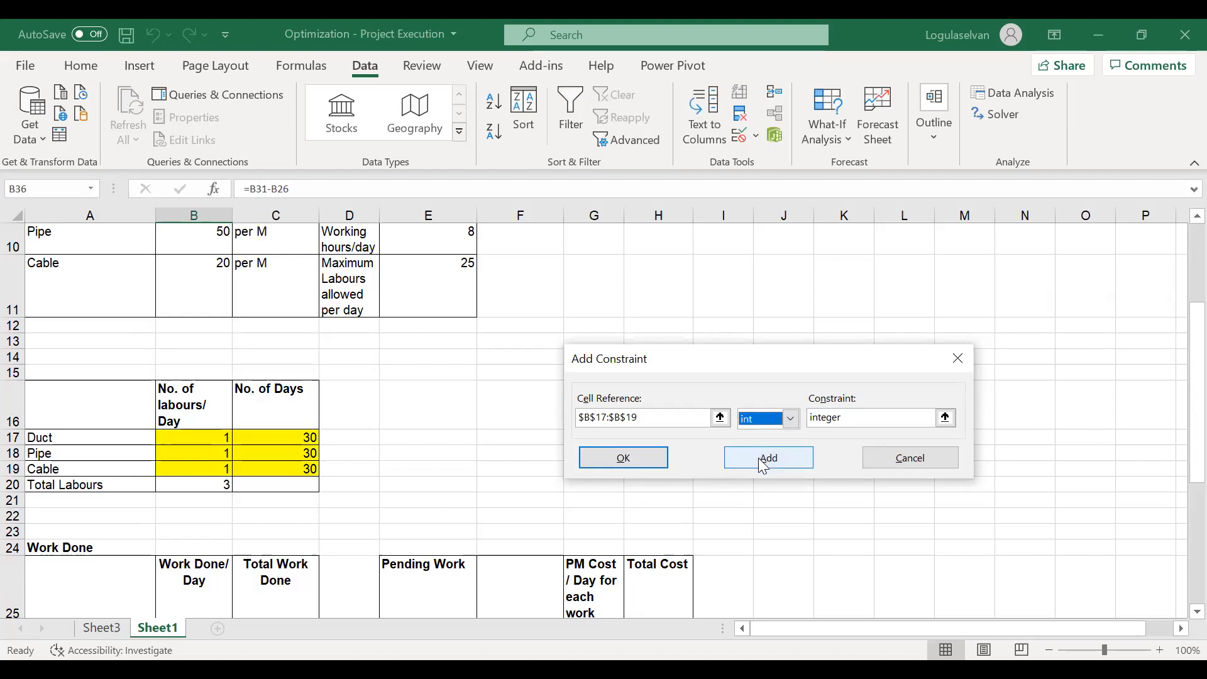
{"action": "left_click", "coordinate": [762, 463]}
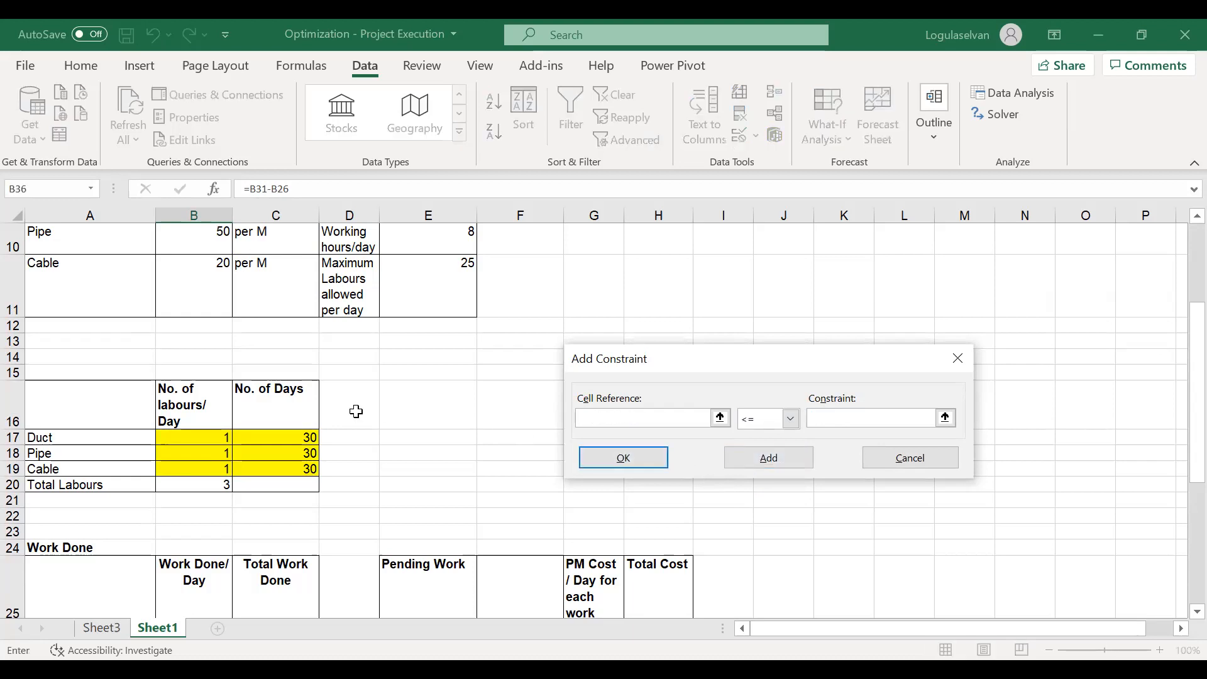
- Add a Solver constraint requiring the number of days in C17:C19 to be integers
{"action": "left_click", "coordinate": [284, 435]}
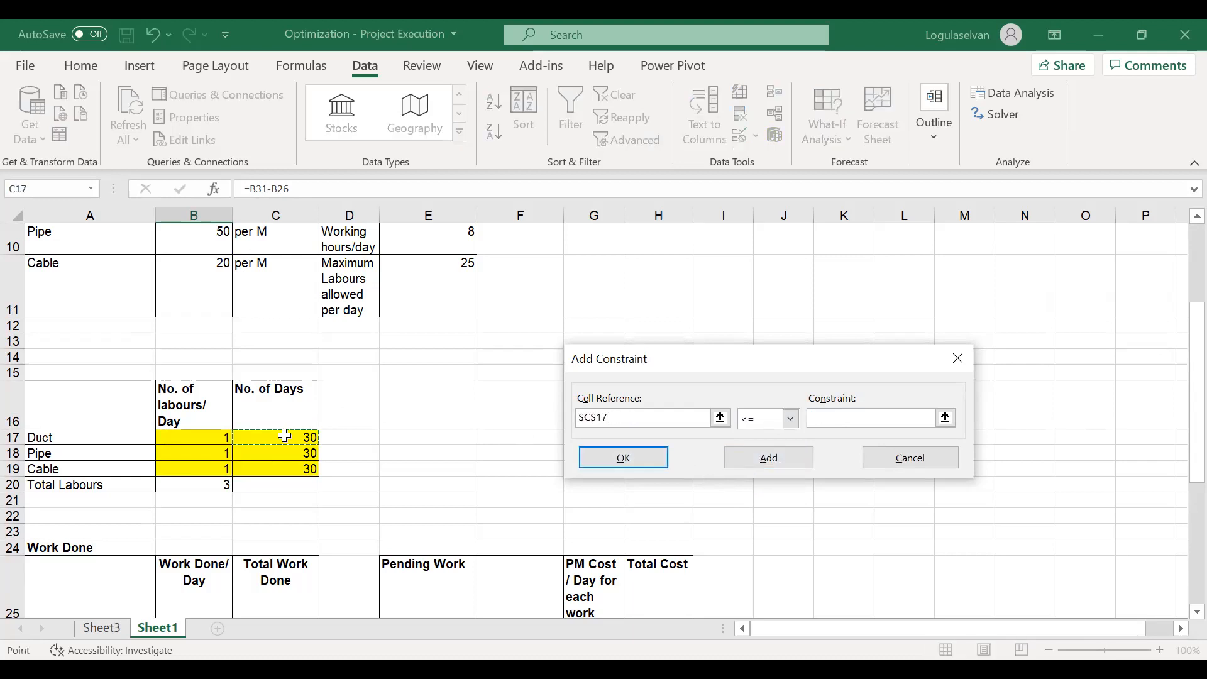
{"action": "left_click_drag", "start_coordinate": [284, 435], "coordinate": [284, 468]}
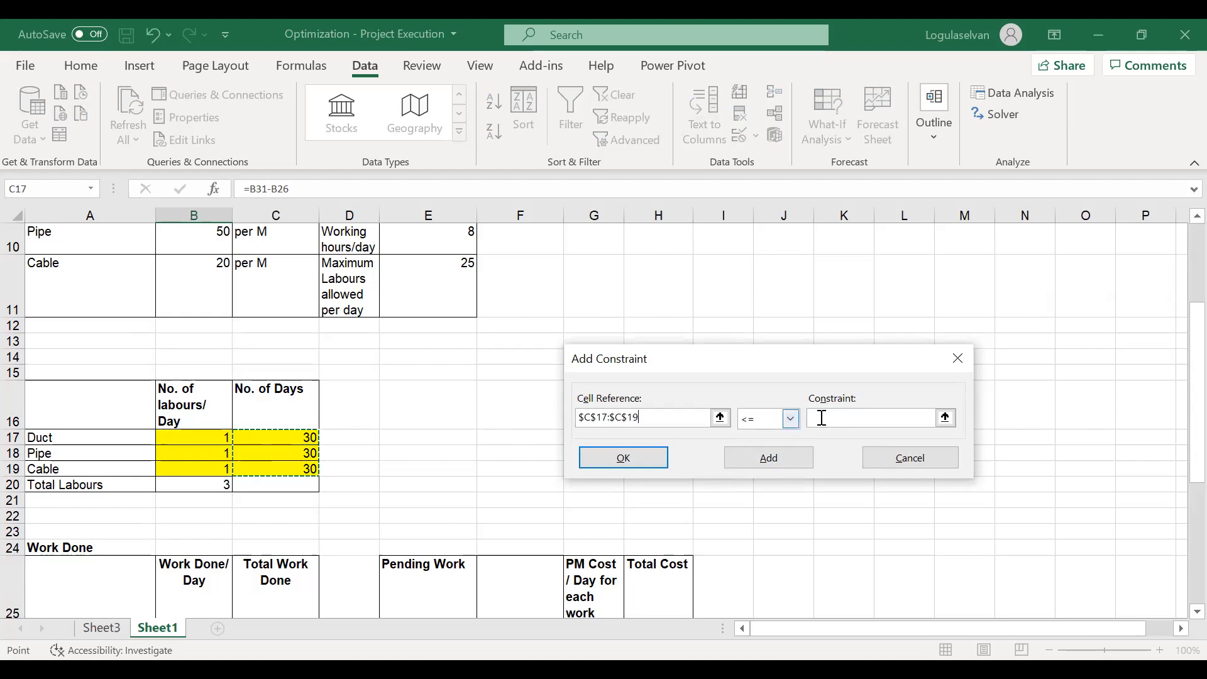
{"action": "left_click", "coordinate": [790, 419]}
{"action": "left_click", "coordinate": [759, 476]}
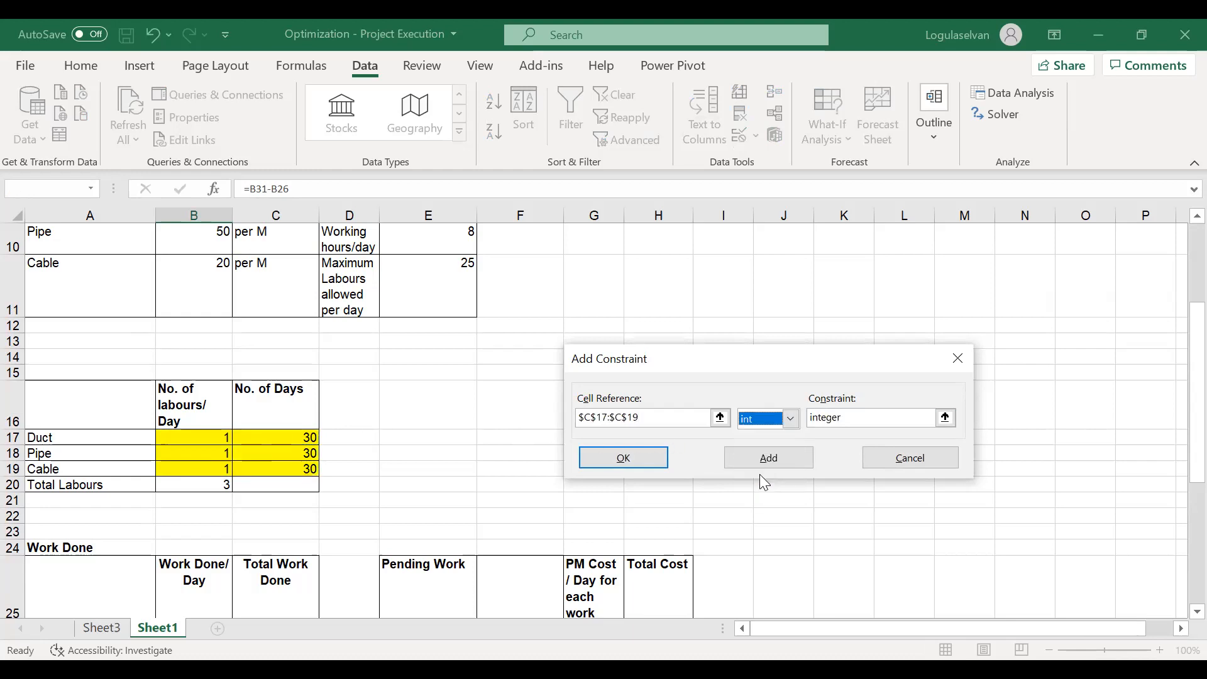
{"action": "left_click", "coordinate": [755, 453]}
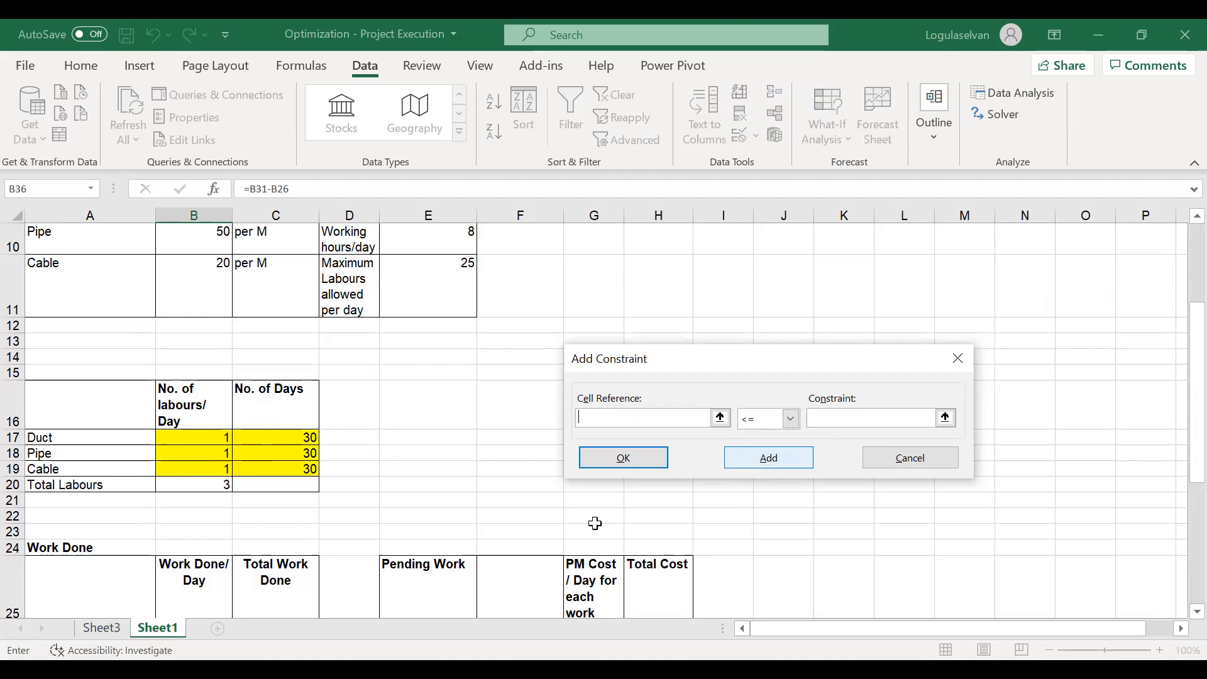
- Add a Solver constraint keeping the Condition values in B36:B38 less than or equal to 0
{"action": "left_click", "coordinate": [335, 580]}
{"action": "scroll", "coordinate": [335, 579], "scroll_direction": "down", "scroll_amount": 2}
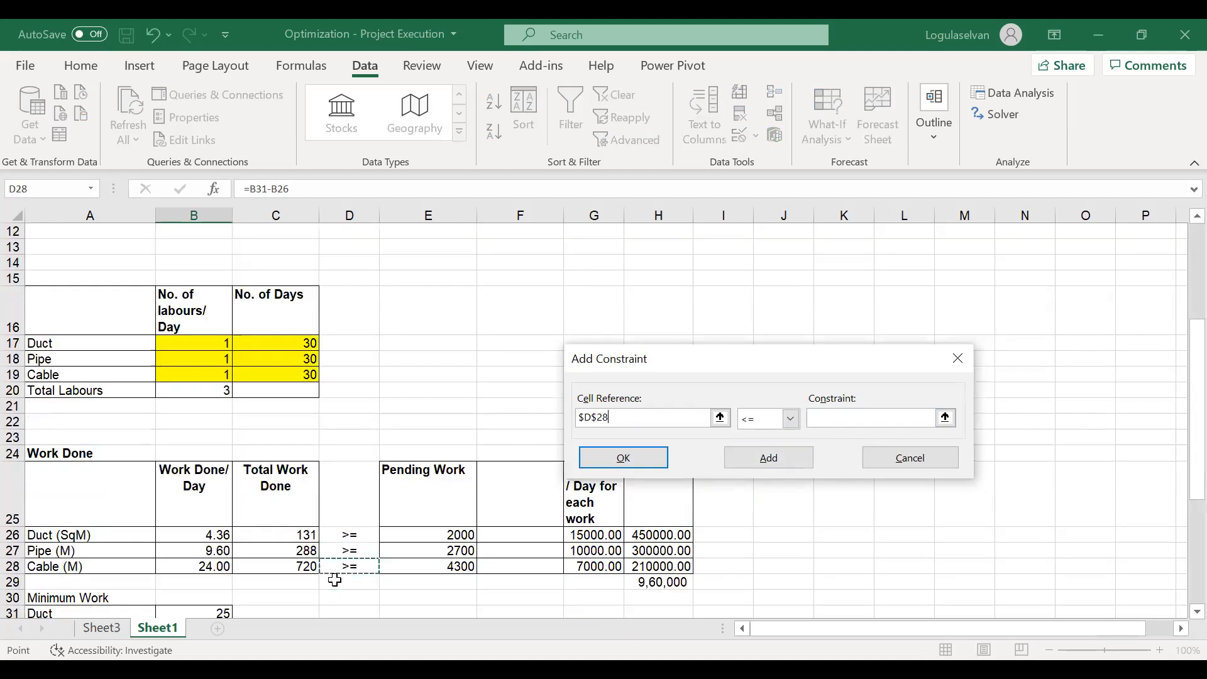
{"action": "left_click", "coordinate": [335, 580]}
{"action": "key", "text": "Down"}
{"action": "key", "text": "Down"}
{"action": "key", "text": "Left"}
{"action": "key", "text": "Left"}
{"action": "key", "text": "shift+Down"}
{"action": "key", "text": "shift+Down"}
{"action": "left_click", "coordinate": [820, 419]}
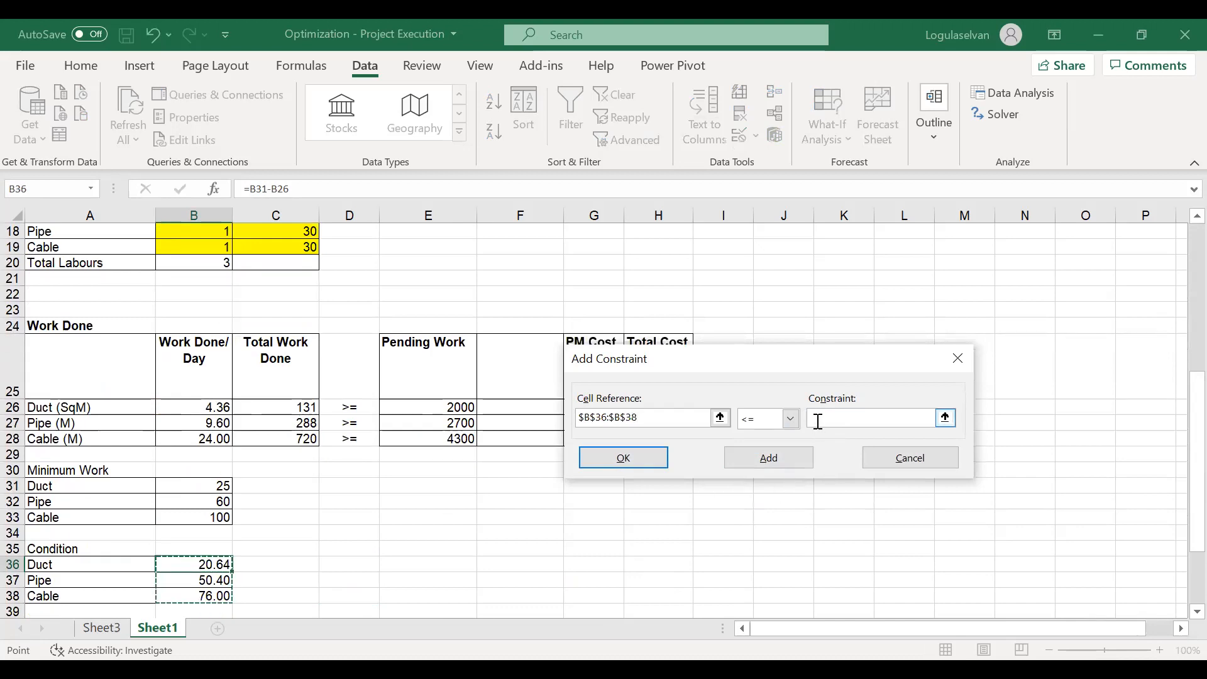
{"action": "type", "text": "0"}
{"action": "left_click", "coordinate": [766, 458]}
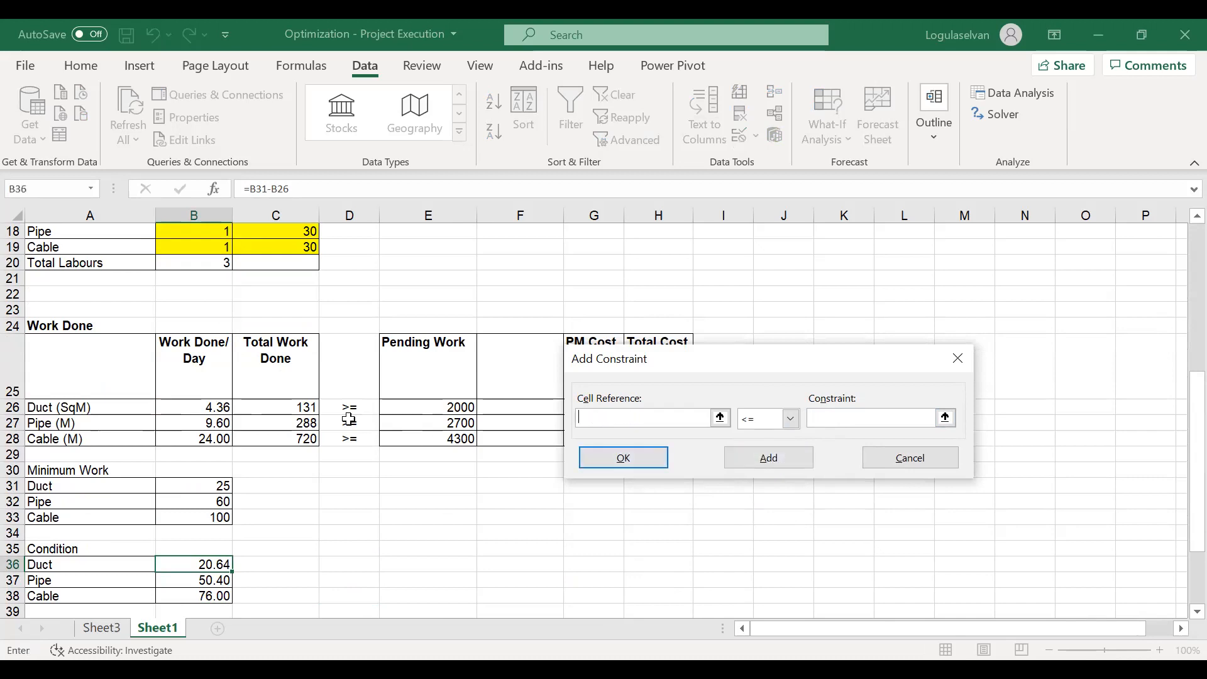
- Add a final Solver constraint making total work done in C26:C28 greater than or equal to pending work in E26:E28
{"action": "left_click", "coordinate": [310, 407]}
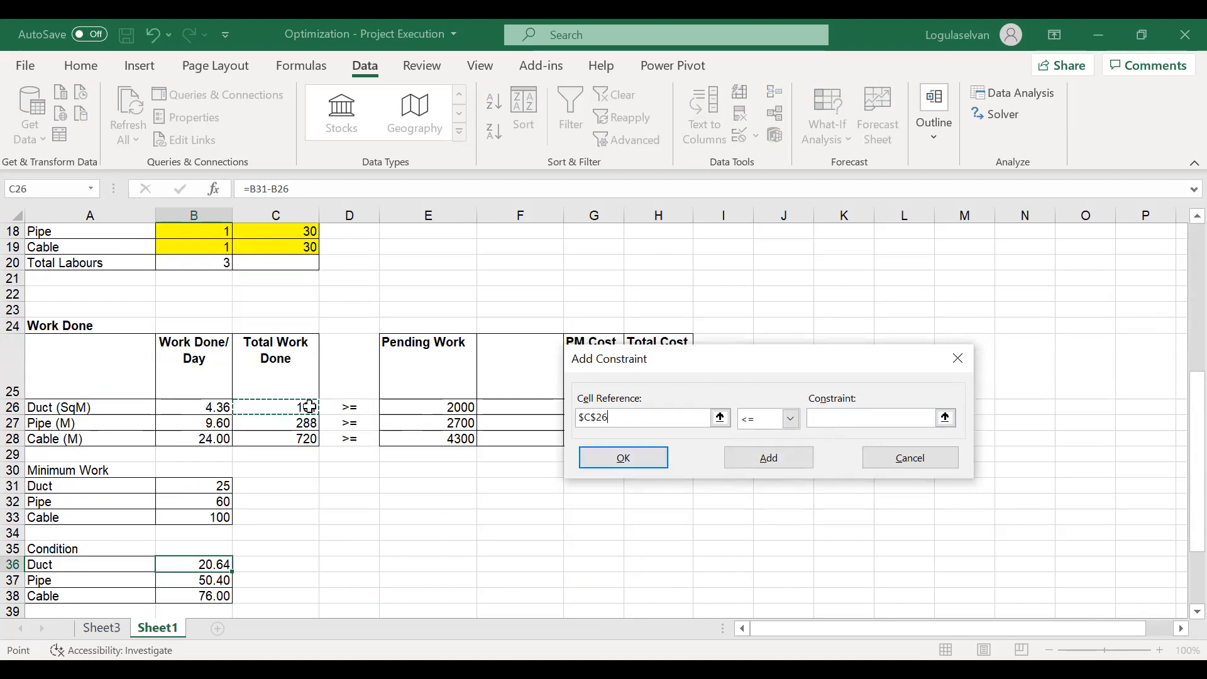
{"action": "key", "text": "shift+Down"}
{"action": "key", "text": "shift+Down"}
{"action": "left_click", "coordinate": [790, 419]}
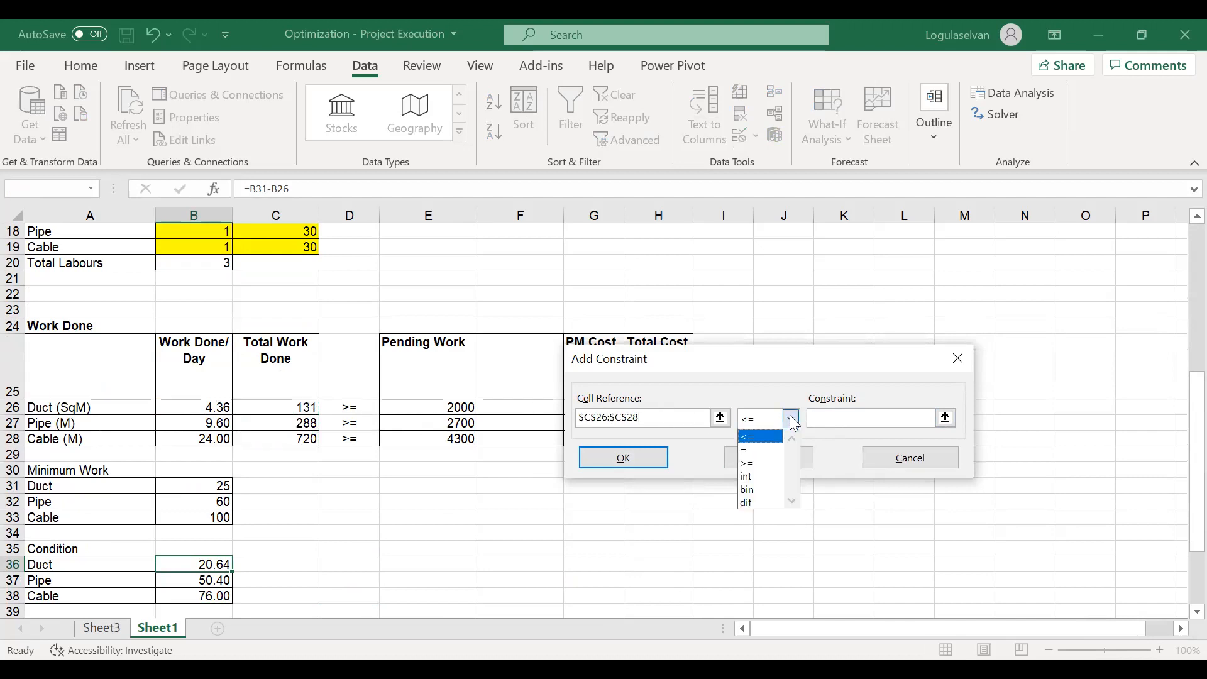
{"action": "left_click", "coordinate": [764, 463]}
{"action": "left_click", "coordinate": [868, 418]}
{"action": "left_click", "coordinate": [458, 406]}
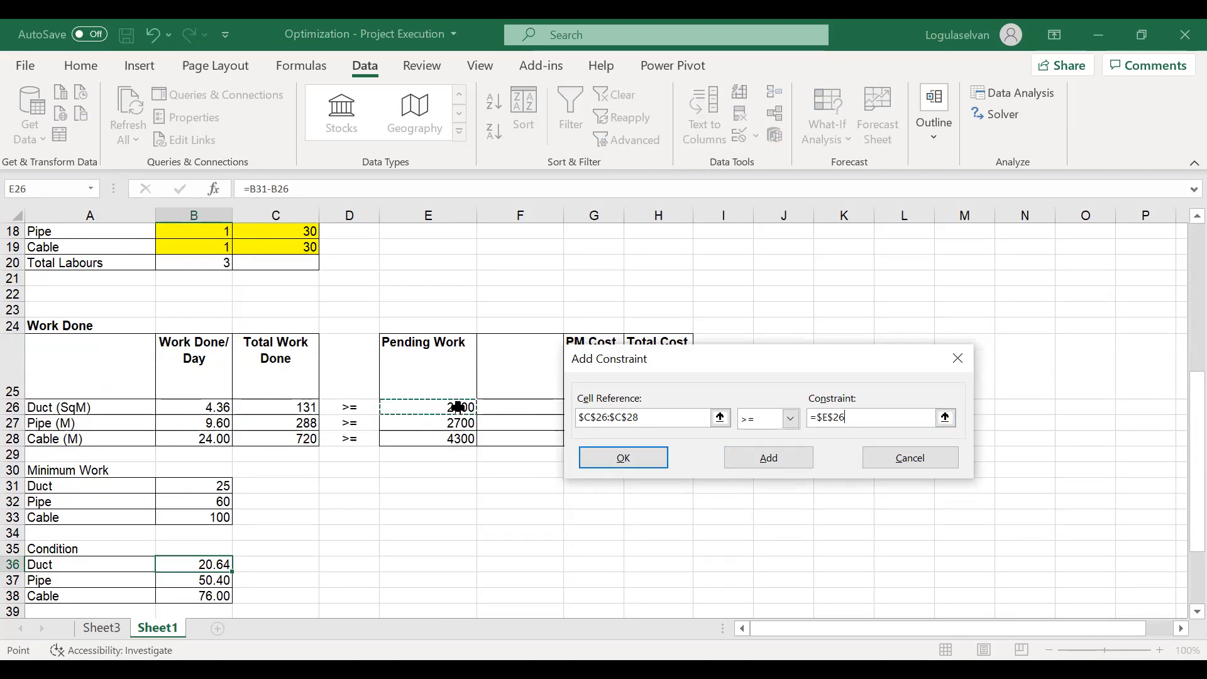
{"action": "left_click", "coordinate": [851, 414]}
{"action": "key", "text": "BackSpace"}
{"action": "key", "text": "BackSpace"}
{"action": "key", "text": "BackSpace"}
{"action": "key", "text": "BackSpace"}
{"action": "key", "text": "BackSpace"}
{"action": "key", "text": "BackSpace"}
{"action": "left_click", "coordinate": [459, 408]}
{"action": "key", "text": "shift+Down"}
{"action": "key", "text": "shift+Down"}
{"action": "left_click", "coordinate": [651, 455]}
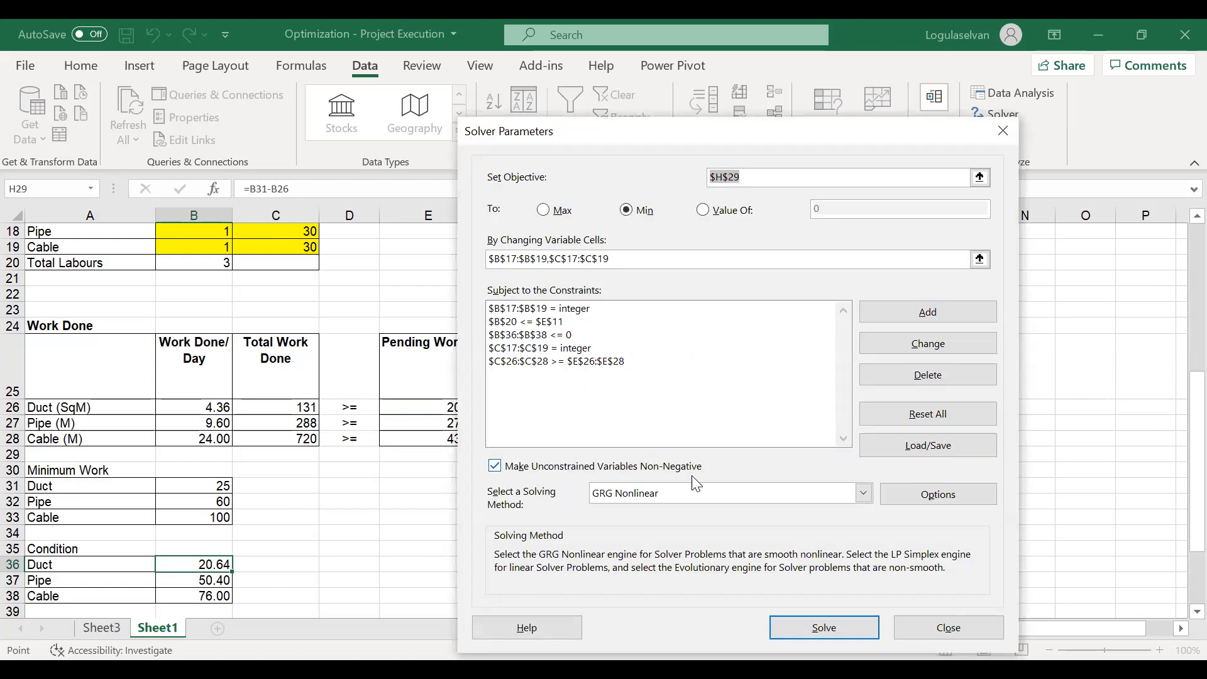
- Solve the model with the GRG Nonlinear method and keep the Solver solution
{"action": "left_click", "coordinate": [724, 493]}
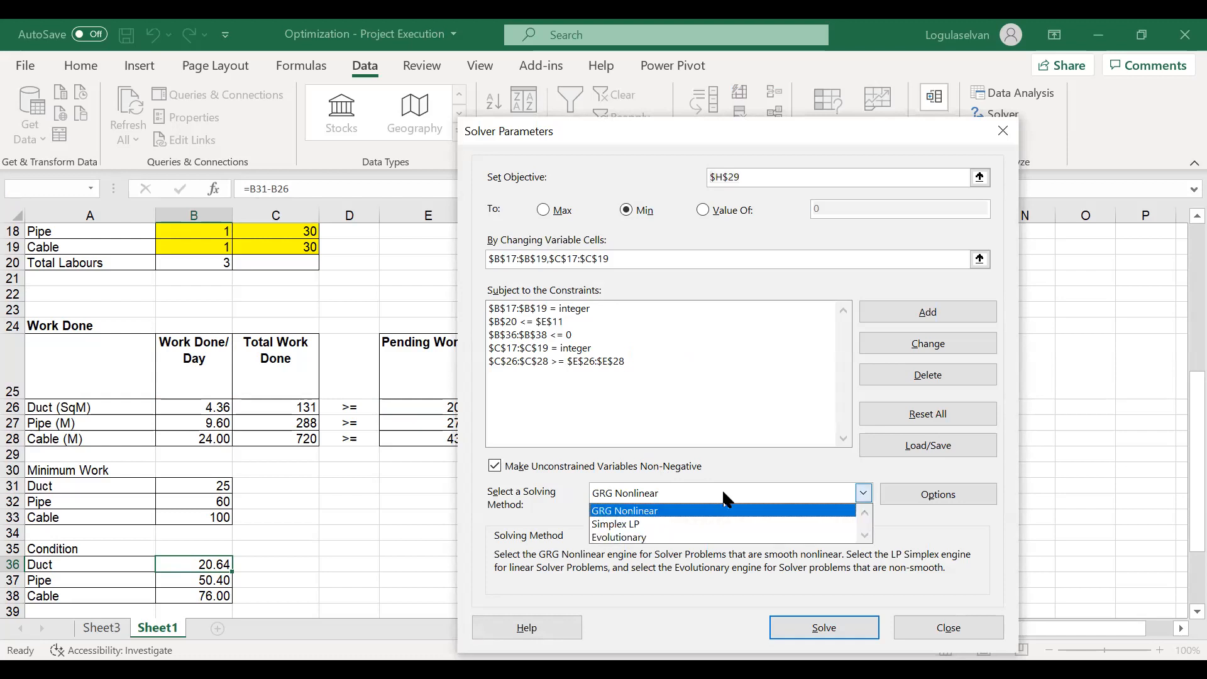
{"action": "left_click", "coordinate": [650, 511]}
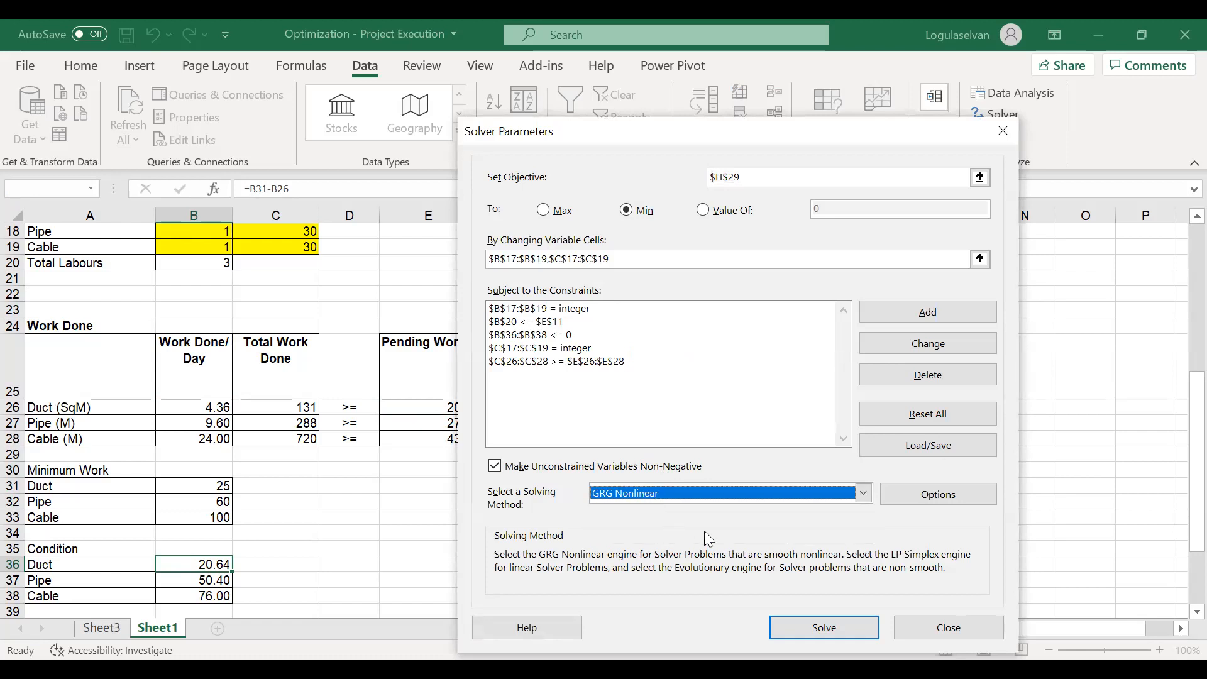
{"action": "left_click", "coordinate": [819, 629]}
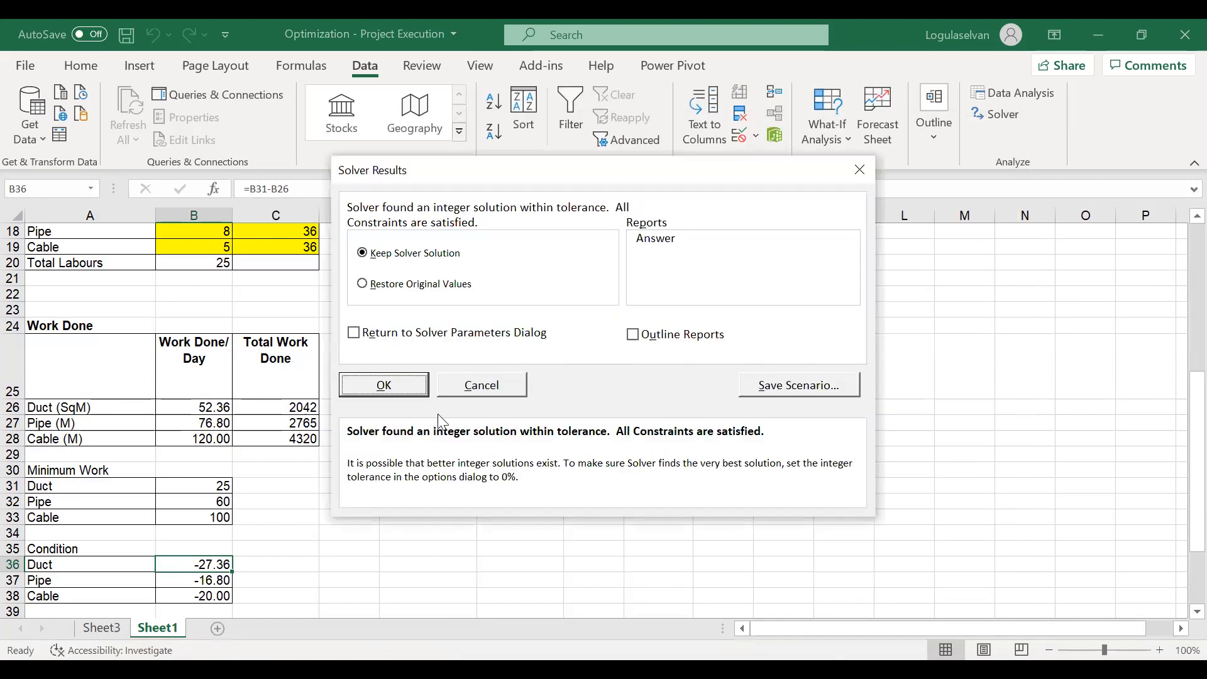
{"action": "left_click", "coordinate": [383, 386]}
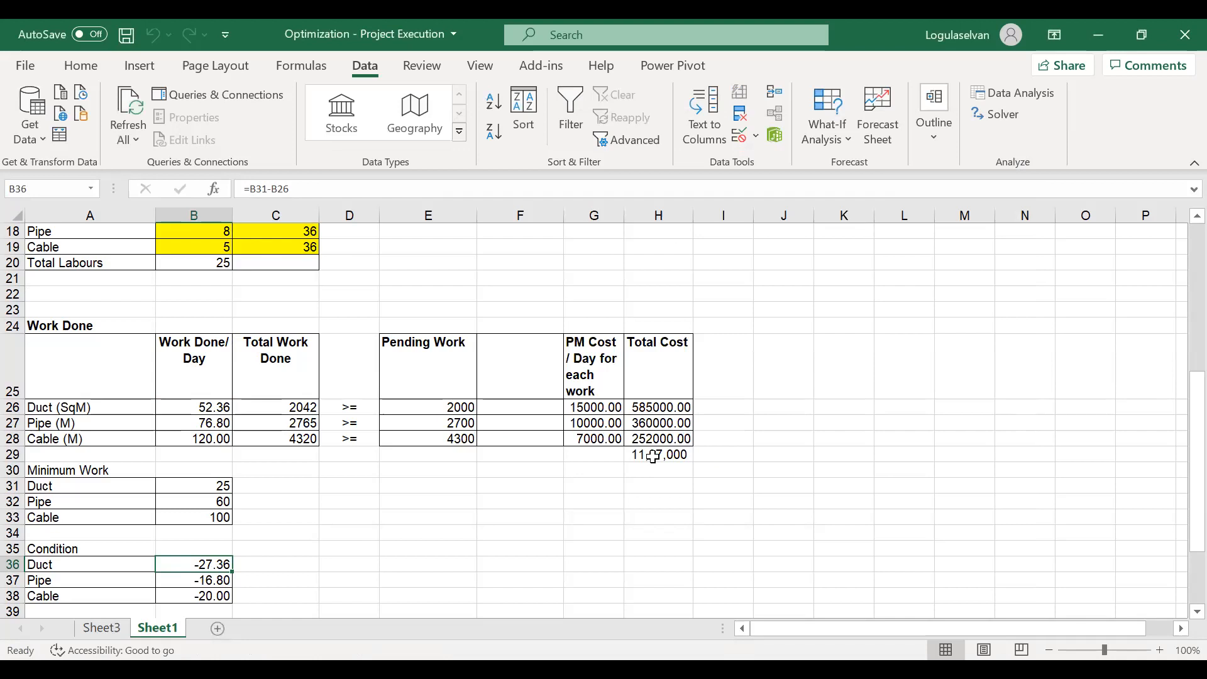
- Record the optimised total cost as the fixed value 1197000 in H31
{"action": "left_click", "coordinate": [654, 485]}
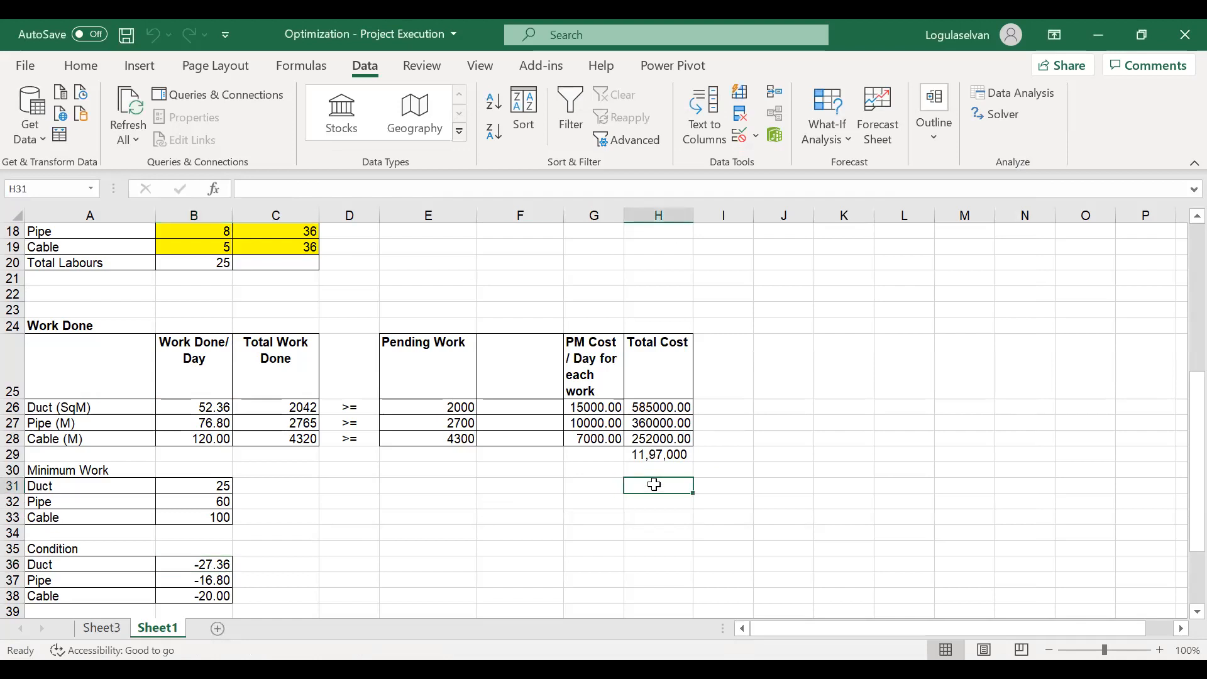
{"action": "type", "text": "119700"}
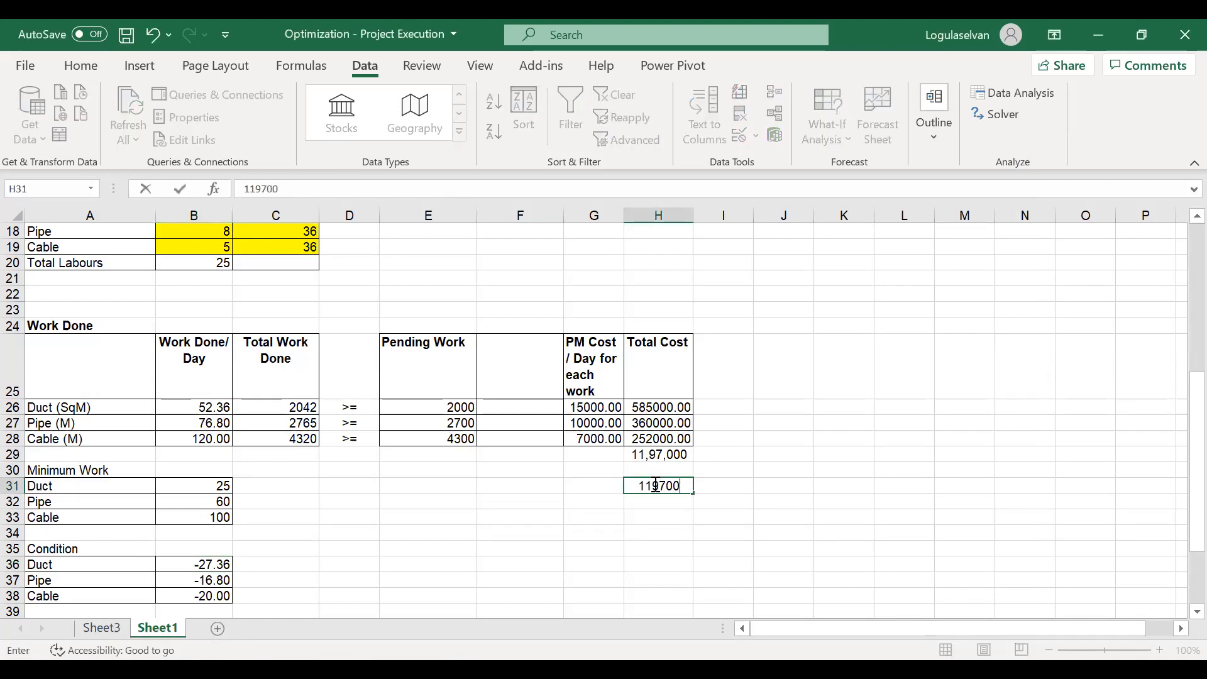
{"action": "key", "text": "Return"}
- Review the total cost formulas and the solved labours per day and number of days for duct, pipe and cable
{"action": "key", "text": "Up"}
{"action": "key", "text": "Up"}
{"action": "key", "text": "Up"}
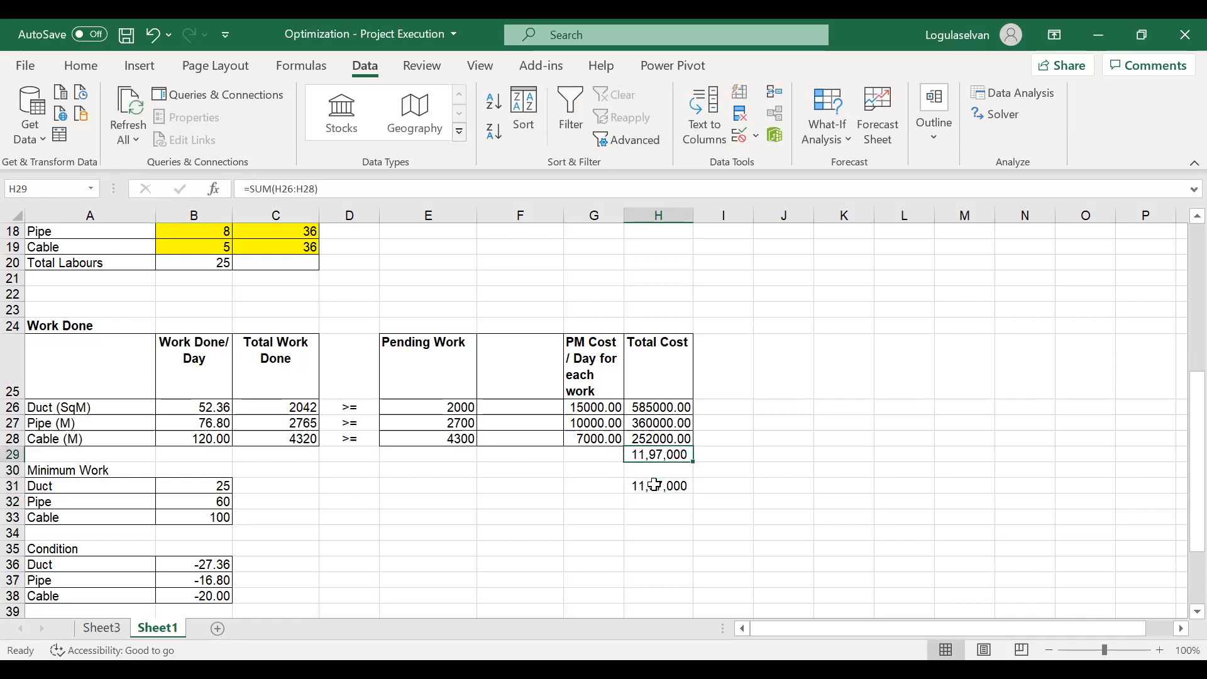
{"action": "key", "text": "Up"}
{"action": "key", "text": "Up"}
{"action": "key", "text": "Up"}
{"action": "key", "text": "Up"}
{"action": "key", "text": "Up"}
{"action": "key", "text": "Up"}
{"action": "key", "text": "Up"}
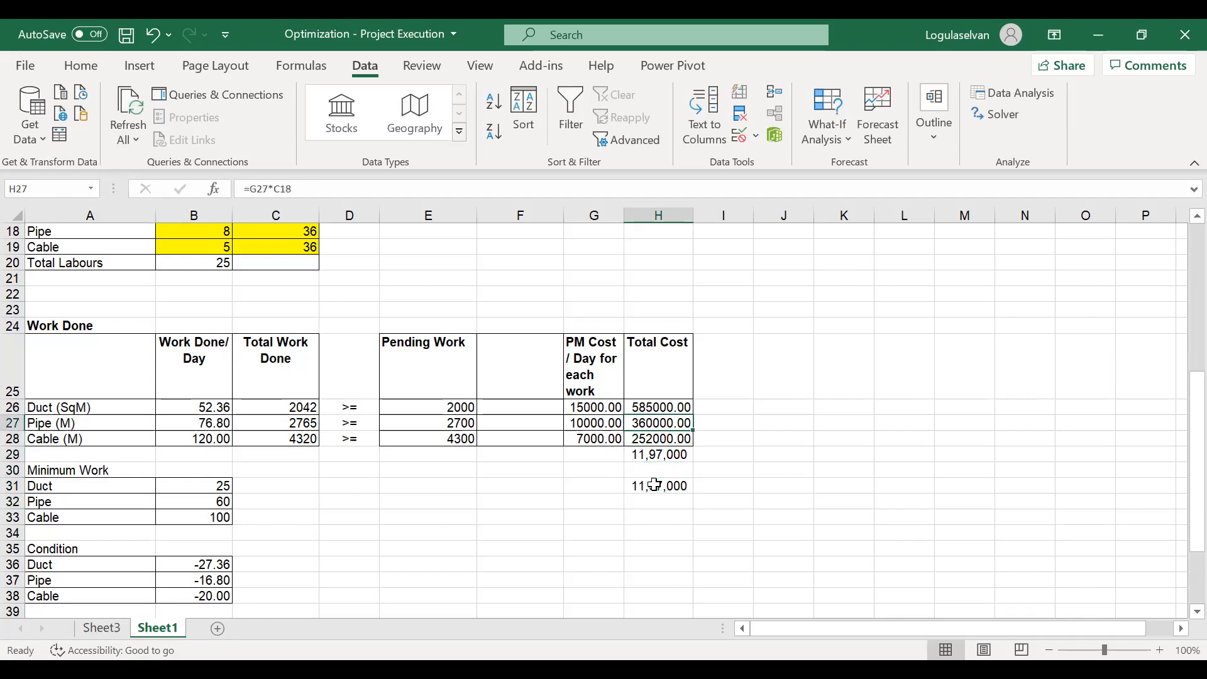
{"action": "key", "text": "Left"}
{"action": "key", "text": "Left"}
{"action": "key", "text": "Left"}
{"action": "key", "text": "Left"}
{"action": "key", "text": "Left"}
{"action": "key", "text": "Left"}
{"action": "key", "text": "Up"}
{"action": "key", "text": "Up"}
{"action": "key", "text": "Right"}
{"action": "key", "text": "Up"}
{"action": "key", "text": "Right"}
{"action": "key", "text": "Up"}
{"action": "key", "text": "Up"}
{"action": "key", "text": "Up"}
{"action": "key", "text": "Down"}
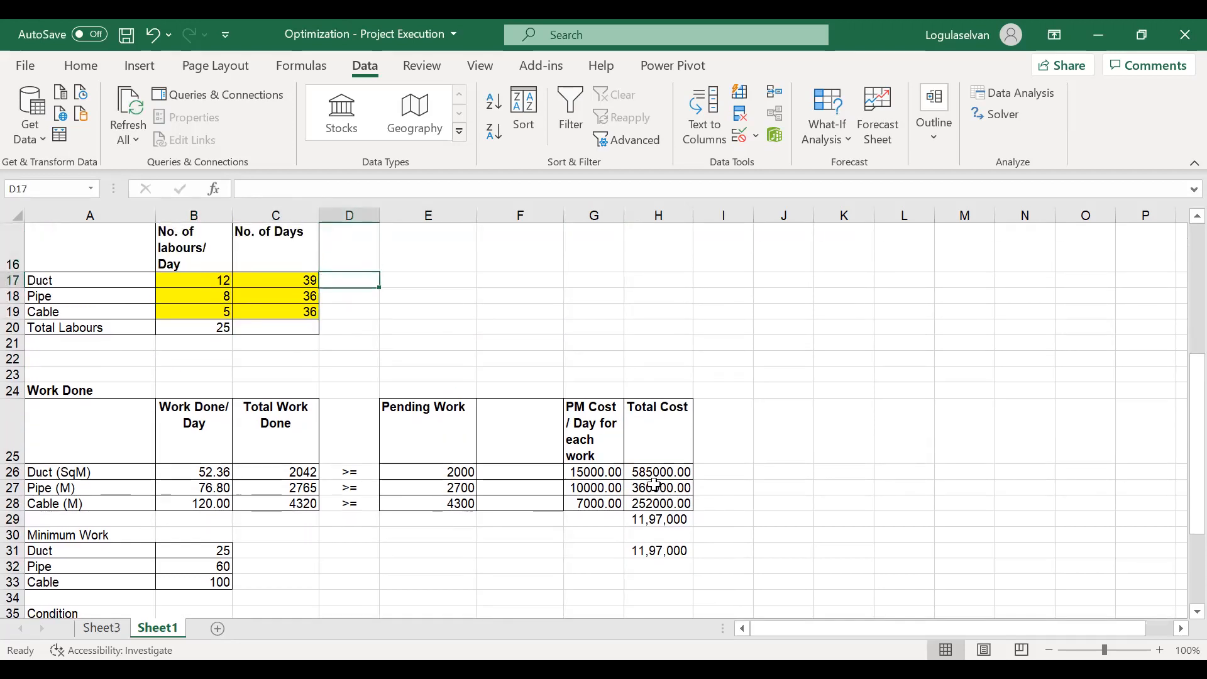
{"action": "key", "text": "Left"}
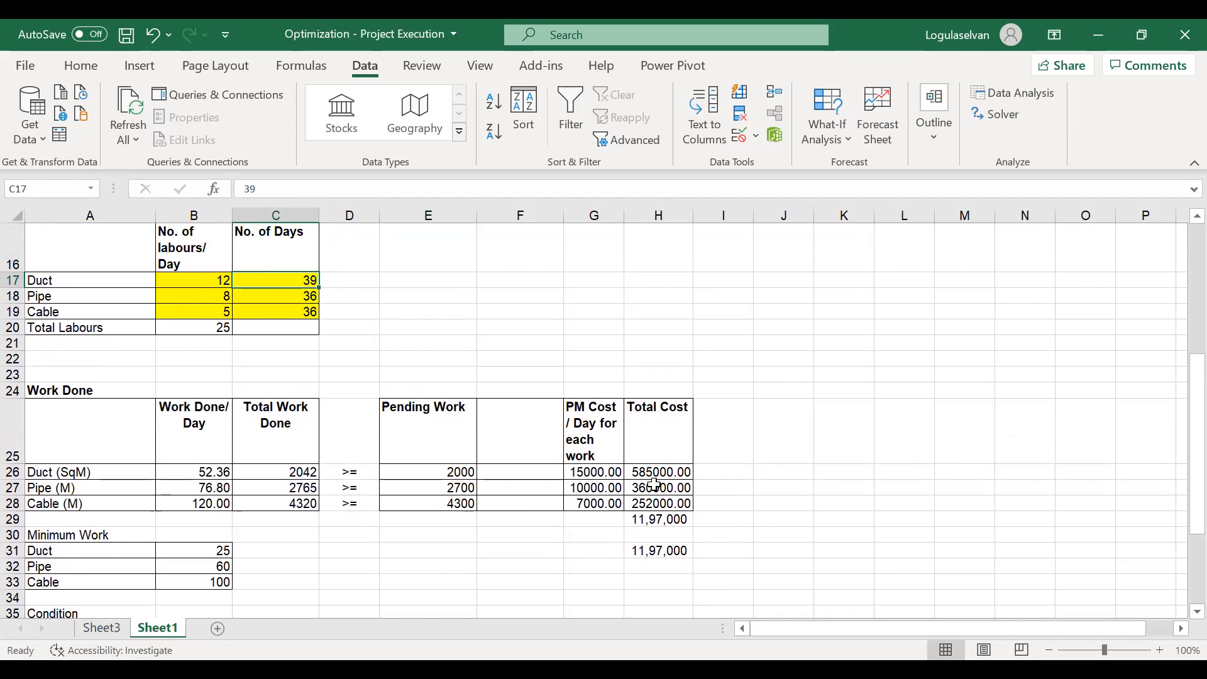
- Set the maximum labours allowed per day in E11 to 30
{"action": "key", "text": "Up"}
{"action": "key", "text": "Up"}
{"action": "key", "text": "Up"}
{"action": "key", "text": "Up"}
{"action": "key", "text": "Up"}
{"action": "key", "text": "Up"}
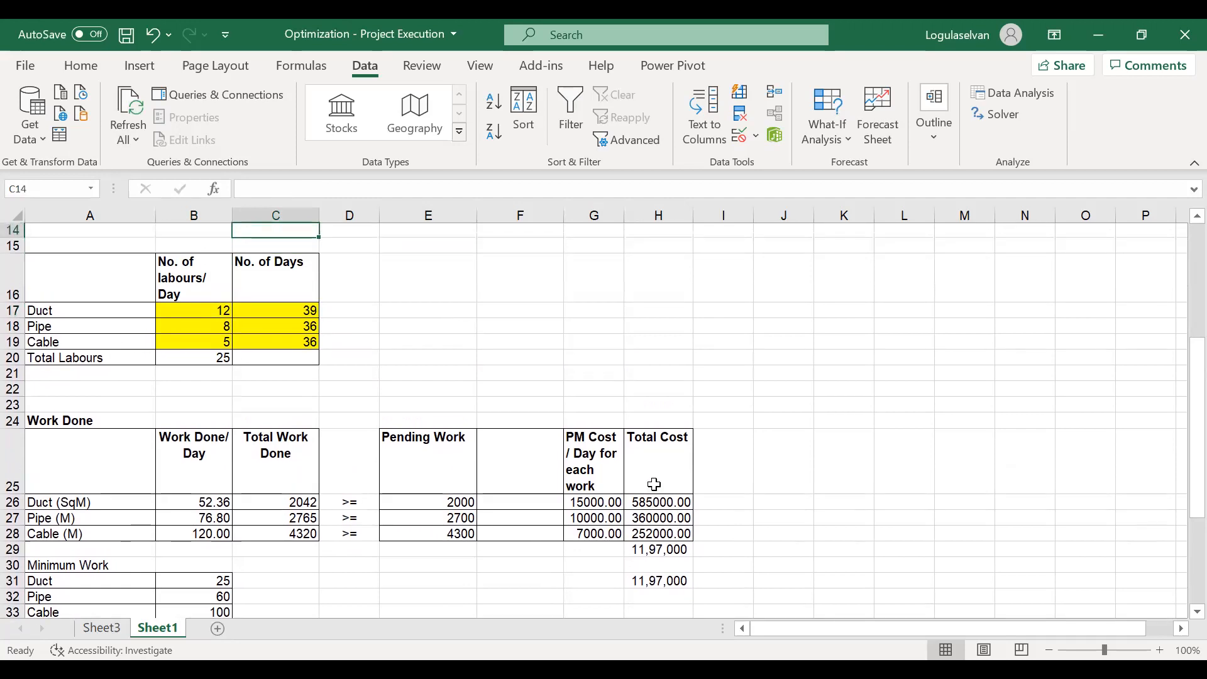
{"action": "key", "text": "Right"}
{"action": "key", "text": "Right"}
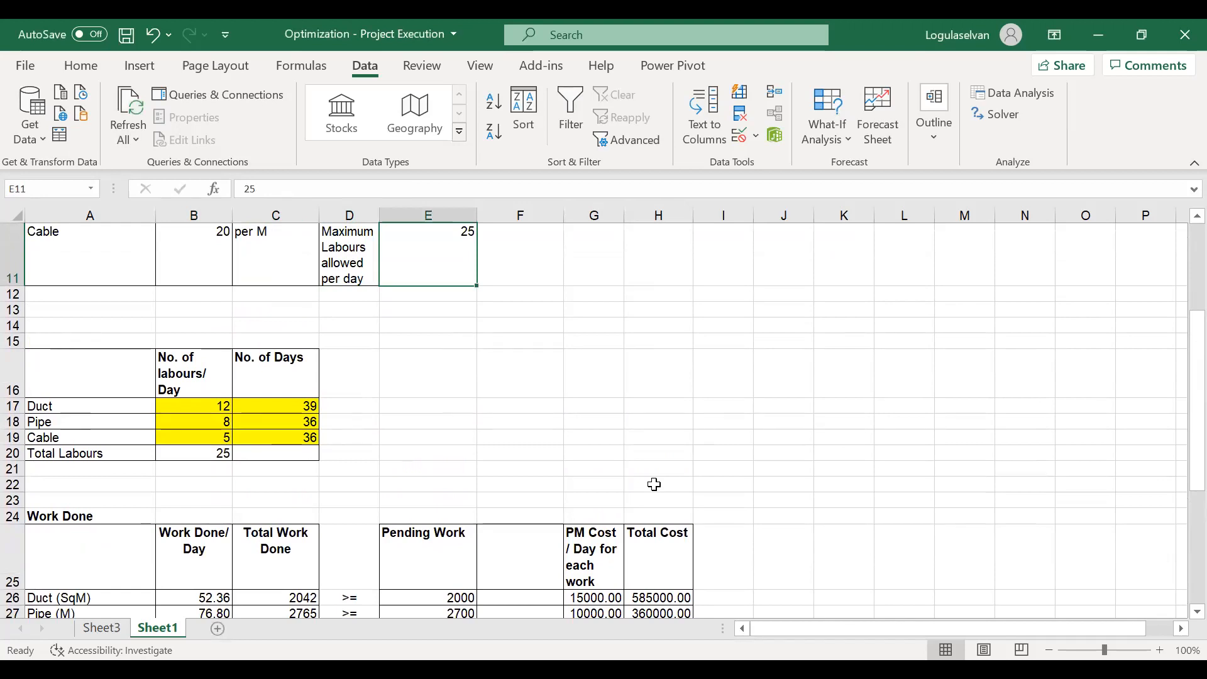
{"action": "type", "text": "30"}
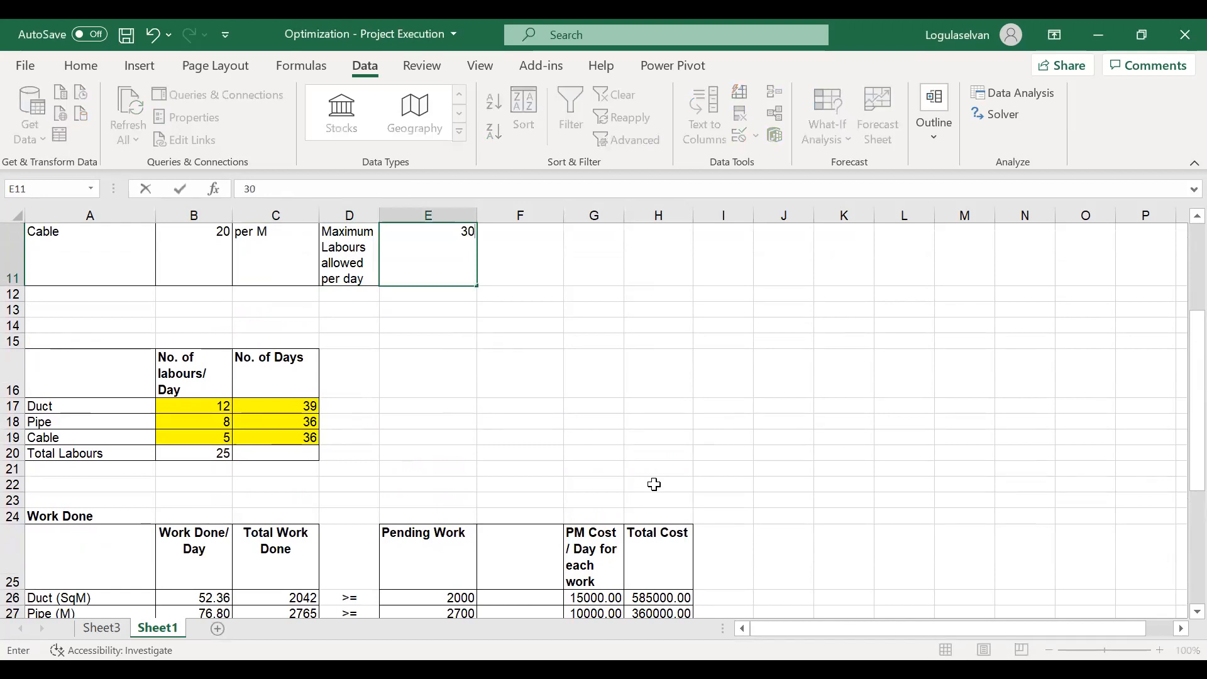
{"action": "key", "text": "Return"}
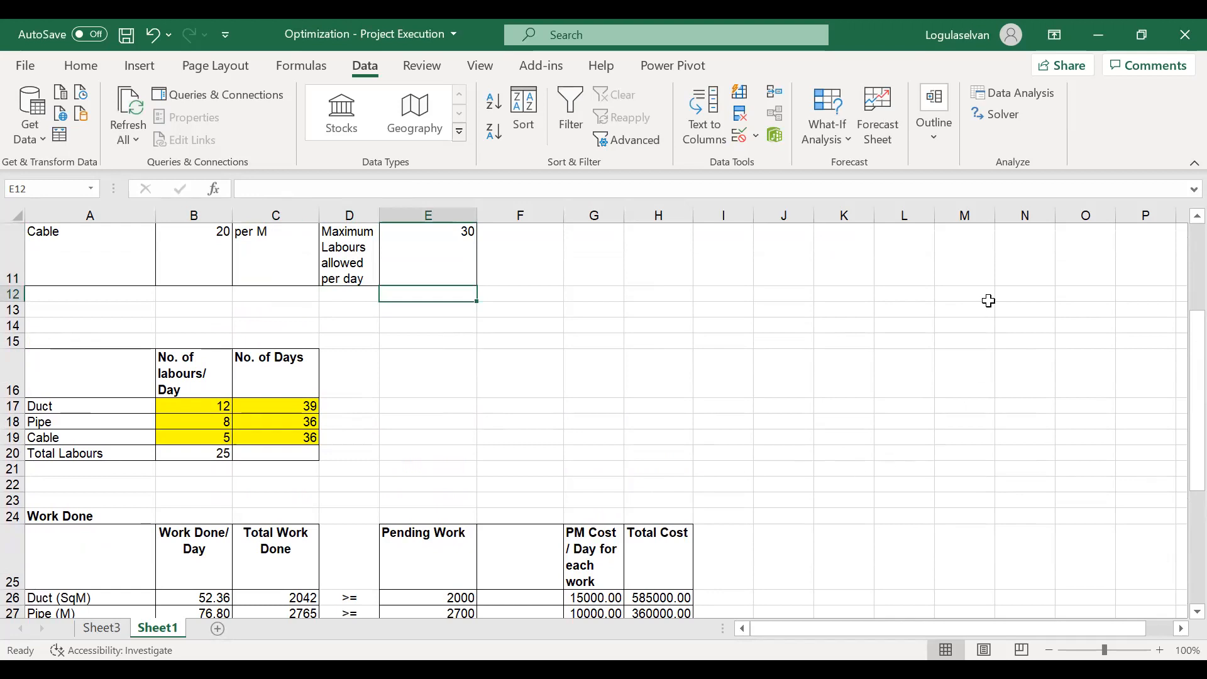
- Re-run Solver with the existing minimised objective H29, constraints and GRG Nonlinear method, and keep the Solver solution
{"action": "left_click", "coordinate": [1009, 117]}
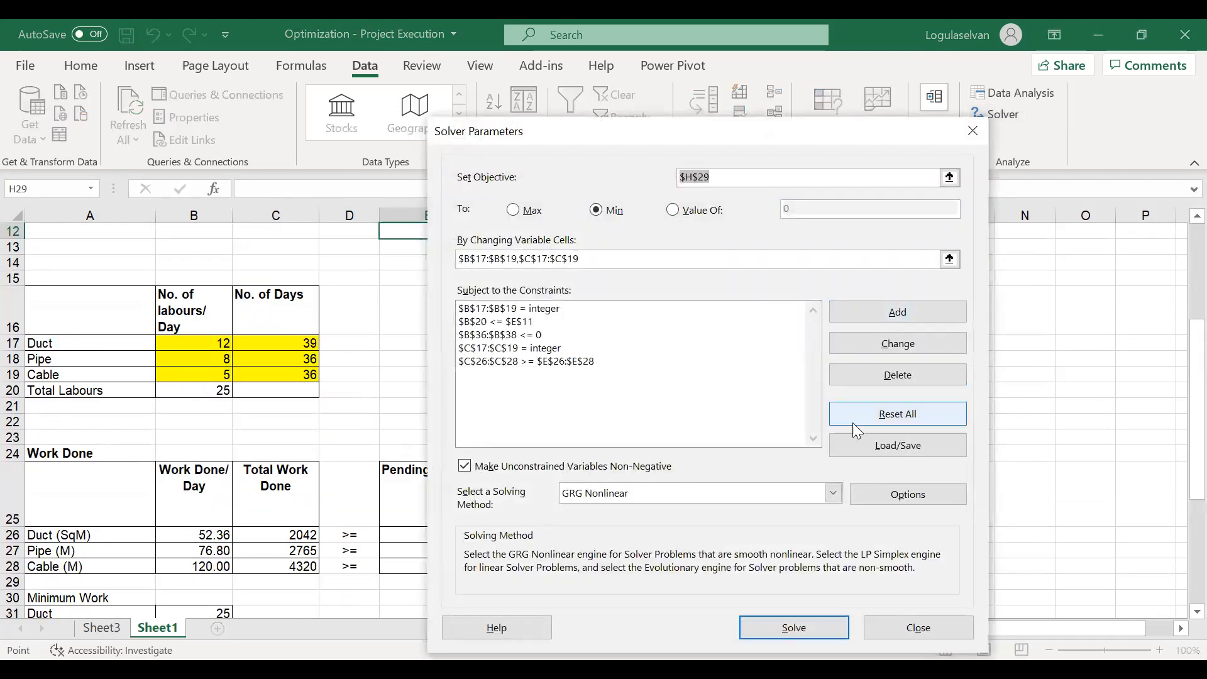
{"action": "left_click", "coordinate": [786, 633]}
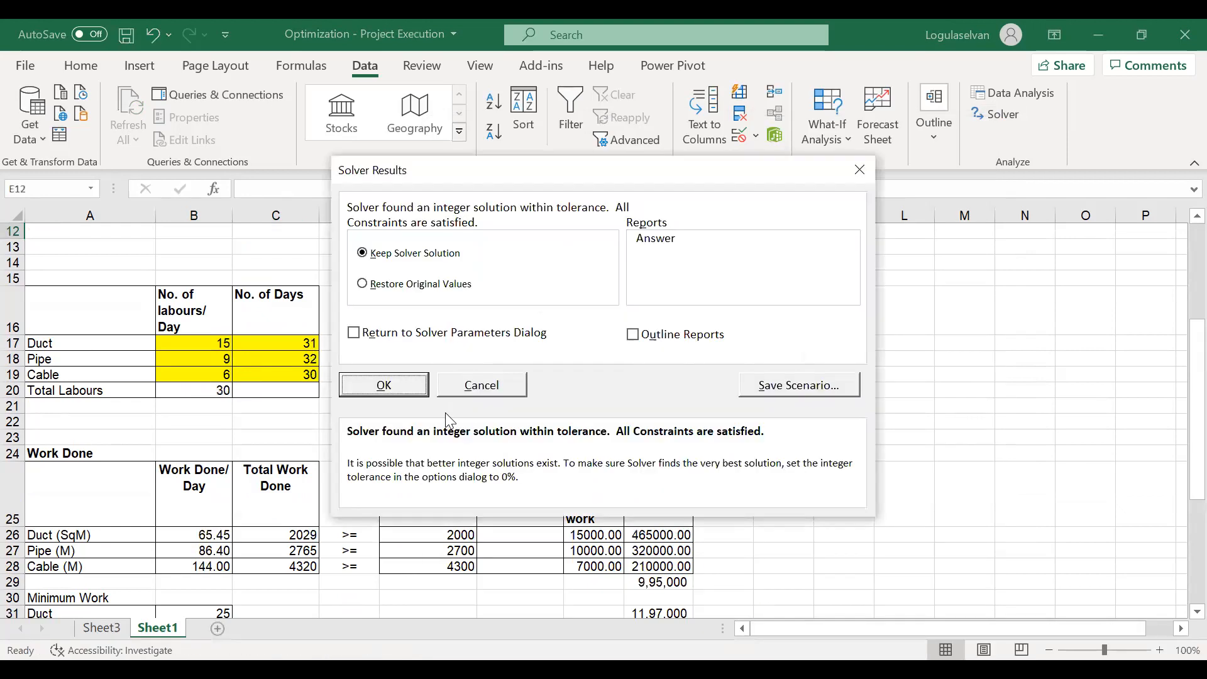
{"action": "left_click", "coordinate": [388, 385]}
- Calculate the cost saving in H32 with =H31-H29 and check the solved number of days for pipe
{"action": "left_click", "coordinate": [662, 577]}
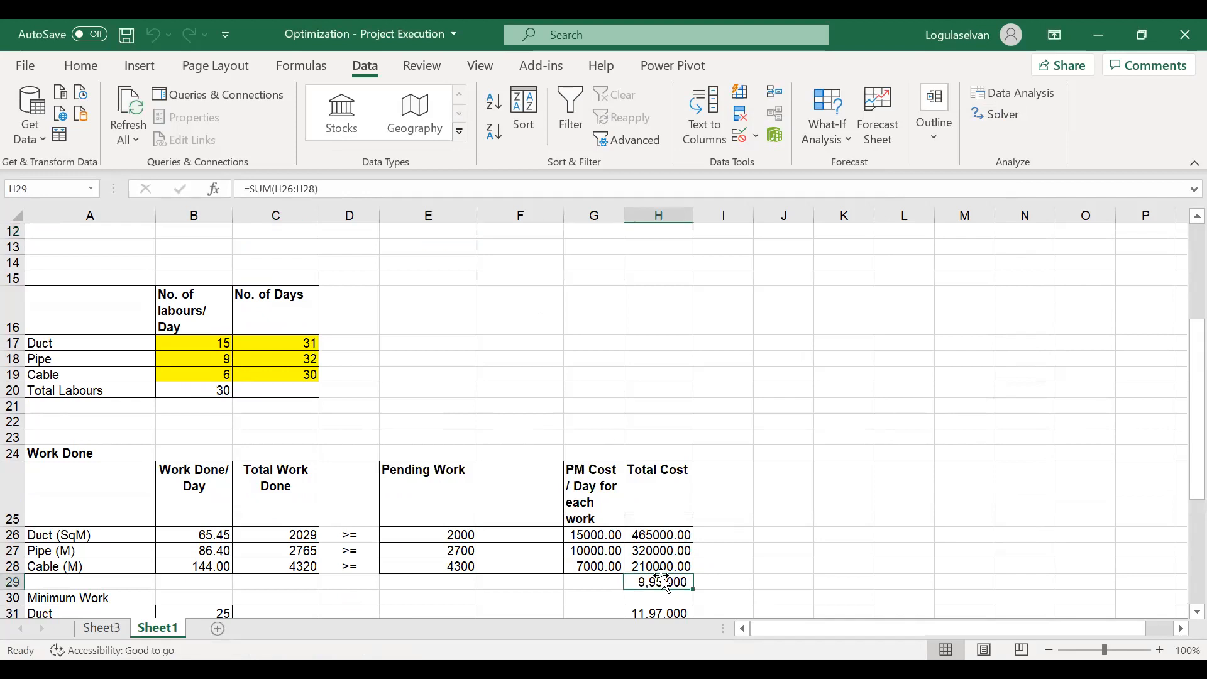
{"action": "key", "text": "Down"}
{"action": "key", "text": "Down"}
{"action": "key", "text": "Down"}
{"action": "type", "text": "="}
{"action": "left_click", "coordinate": [662, 576]}
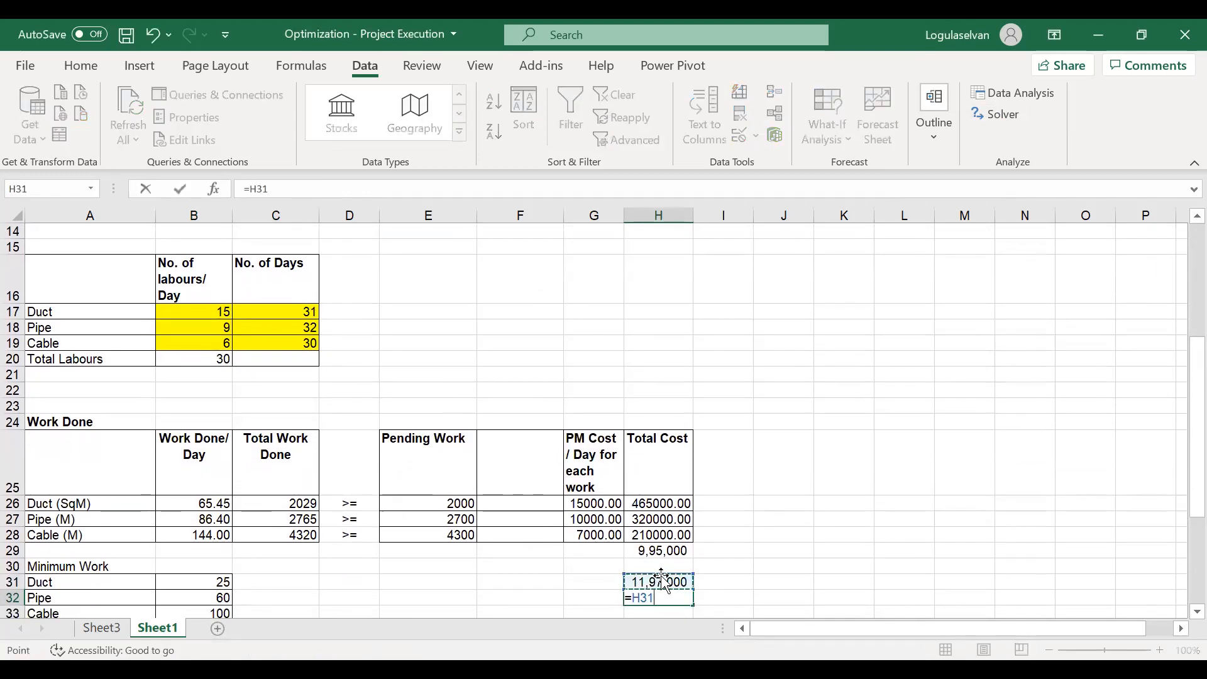
{"action": "type", "text": "-"}
{"action": "key", "text": "Up"}
{"action": "key", "text": "Up"}
{"action": "key", "text": "Up"}
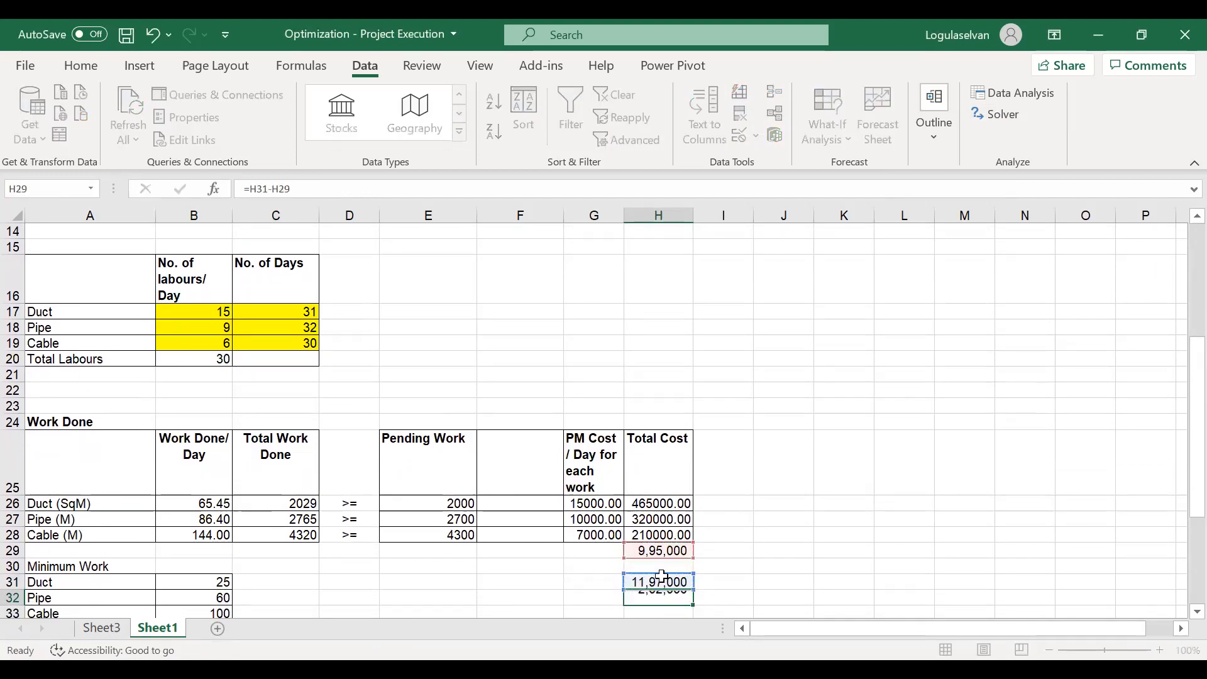
{"action": "key", "text": "Return"}
{"action": "key", "text": "Up"}
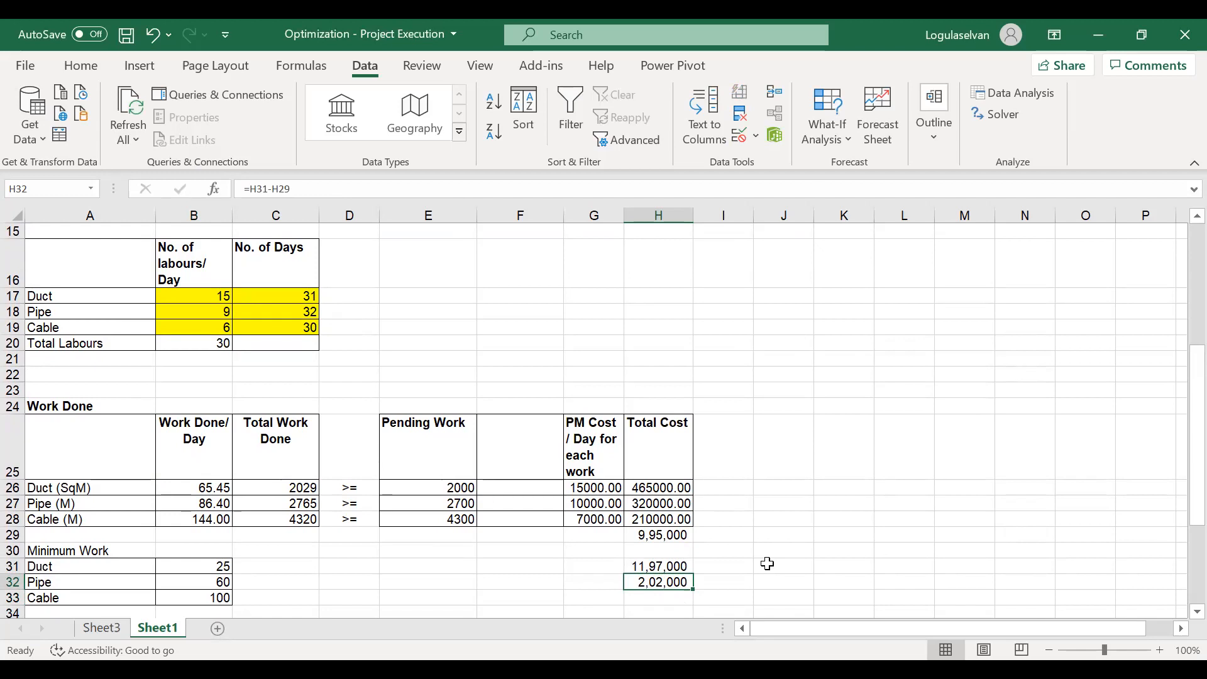
{"action": "left_click", "coordinate": [310, 310]}
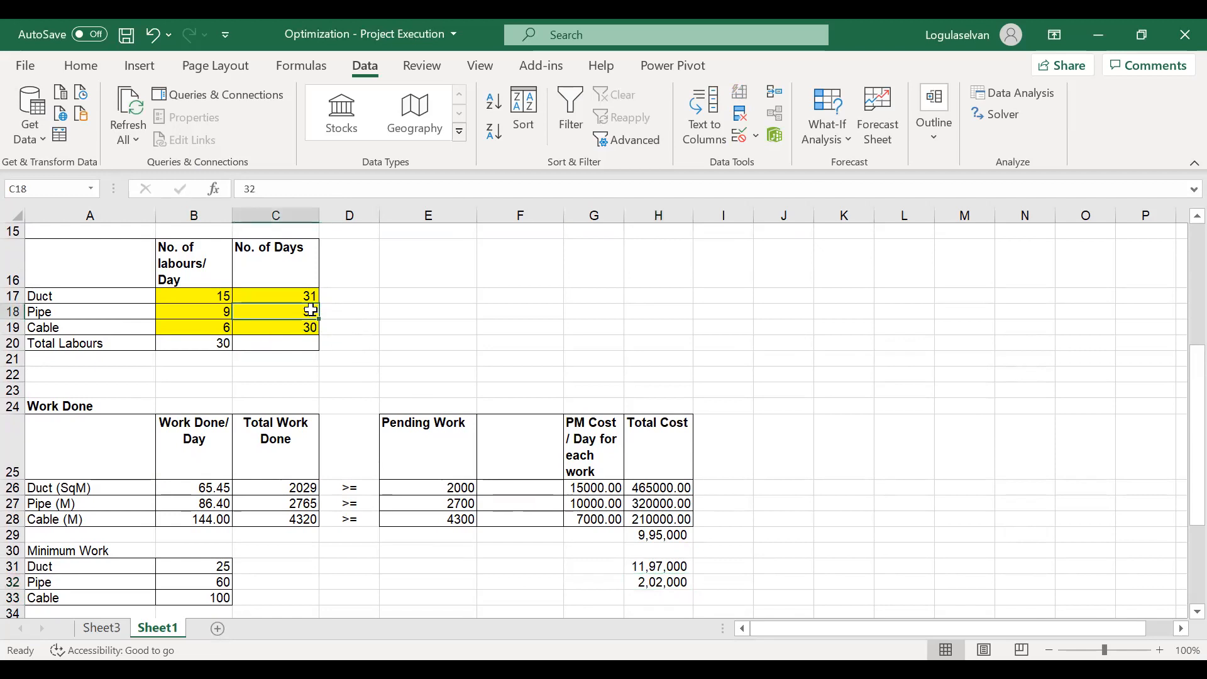